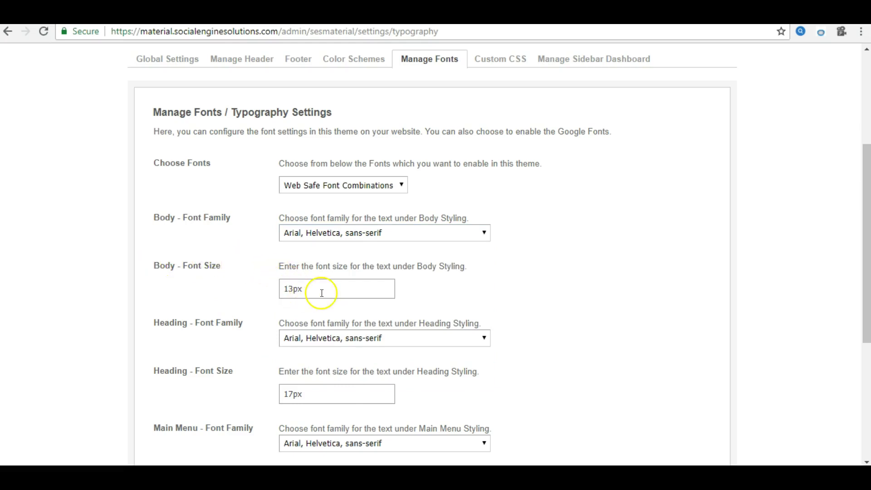
- Review the web safe font families offered for the heading and main menu text
scroll(259, 282, "down", 3)
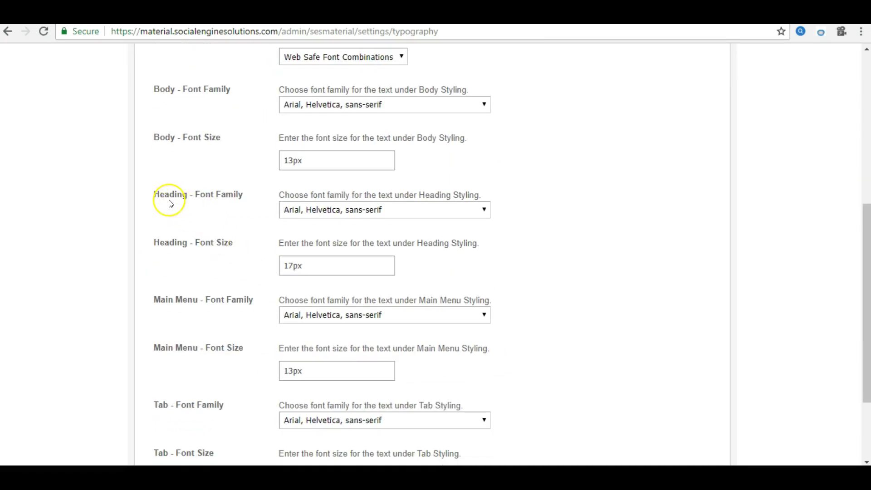
left_click(319, 215)
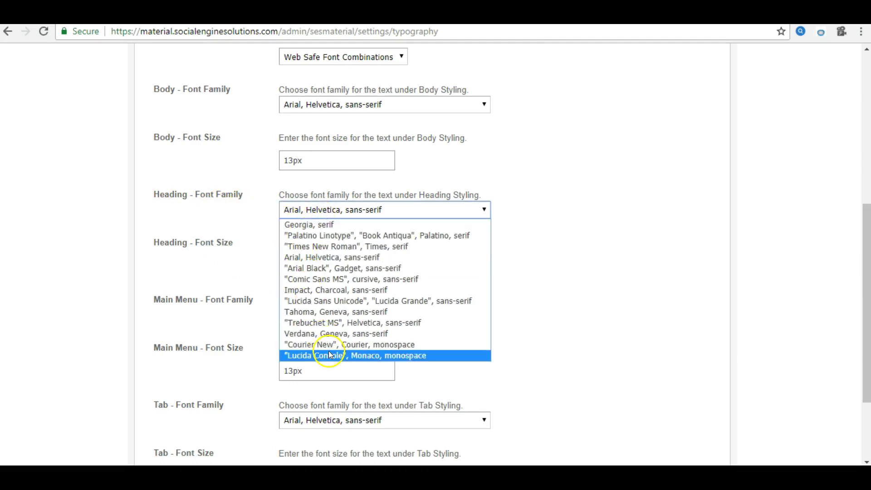
left_click(179, 251)
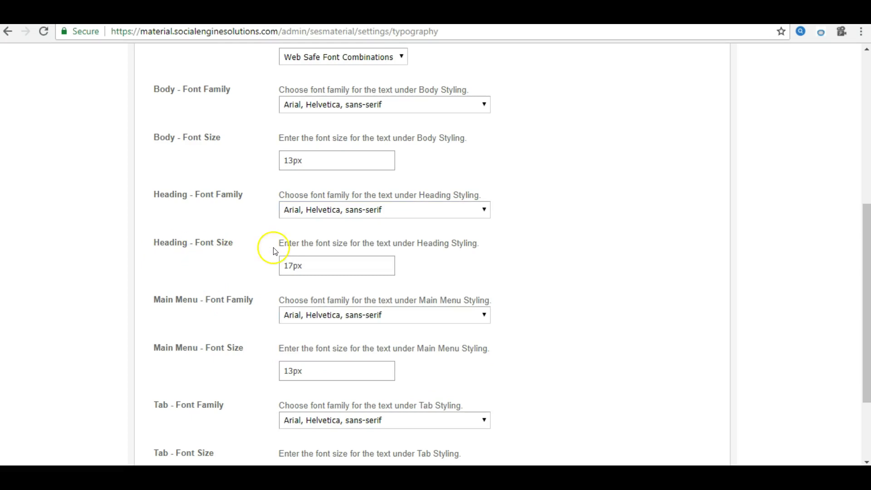
scroll(239, 296, "down", 3)
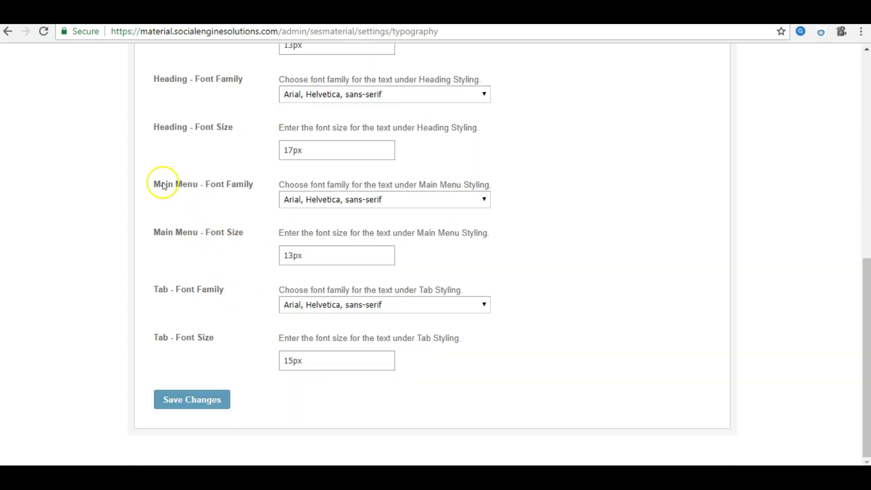
left_click(317, 200)
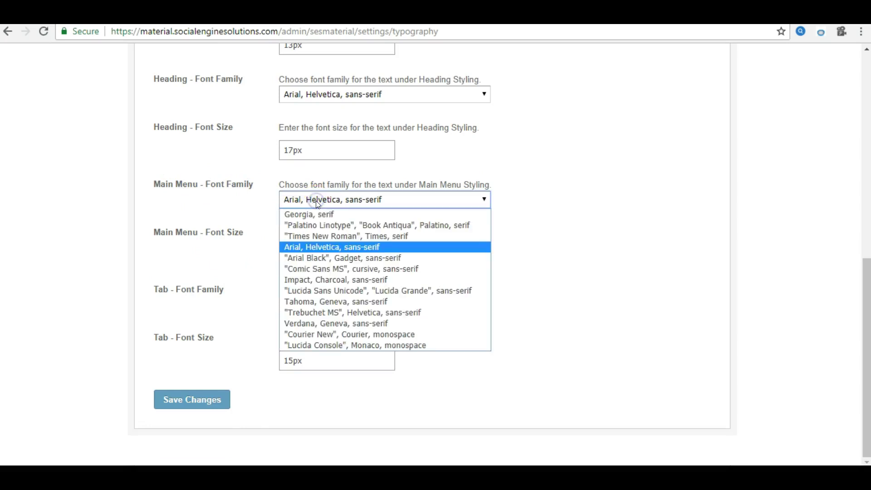
left_click(188, 241)
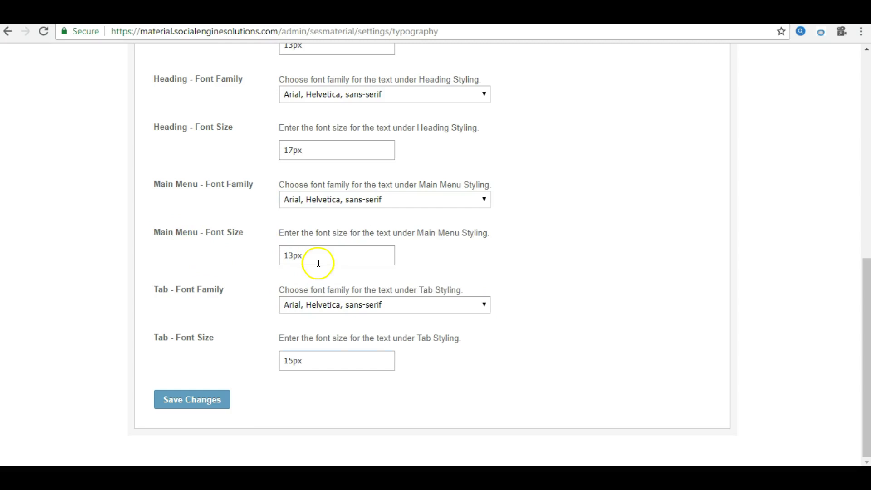
- Set the tab font family to "Arial Black", Gadget, sans-serif and save the typography settings
left_click(315, 306)
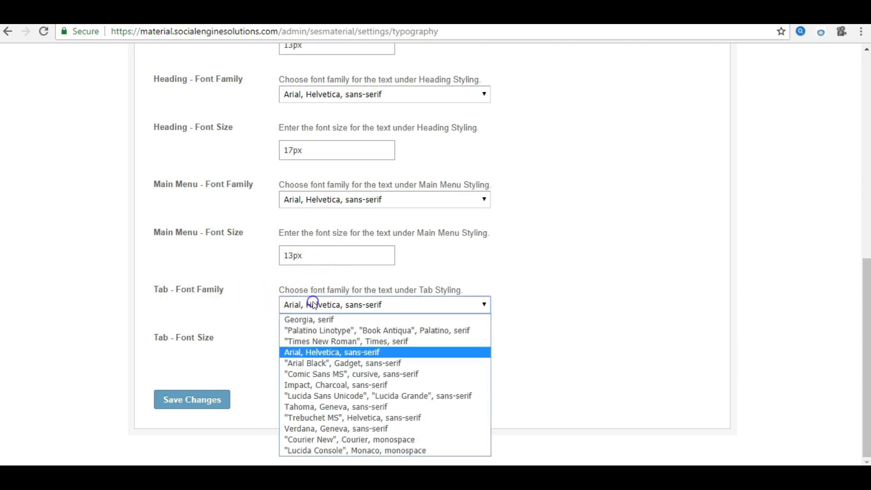
left_click(284, 364)
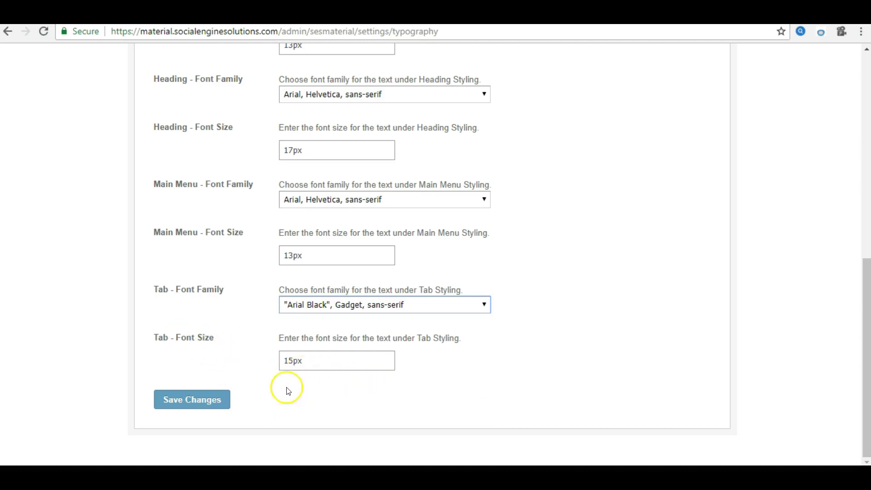
left_click(199, 397)
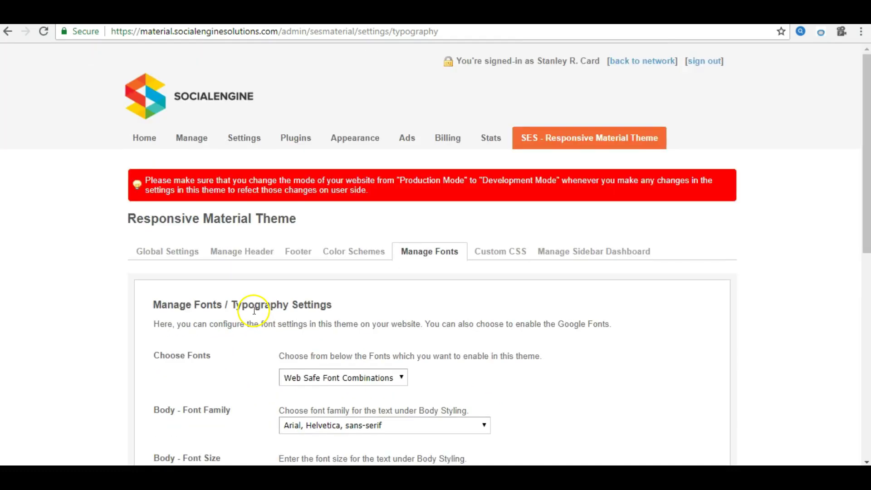
- Open the theme's custom CSS editor and save it with only the placeholder comment
left_click(502, 252)
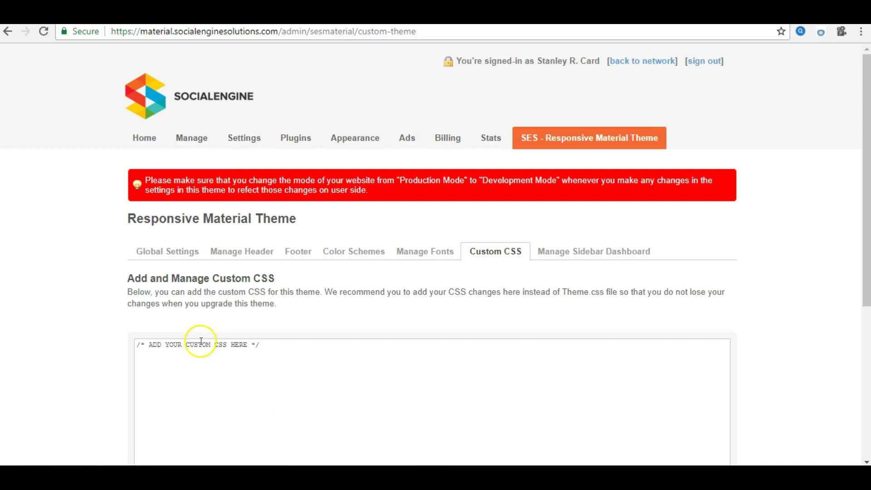
scroll(175, 292, "down", 3)
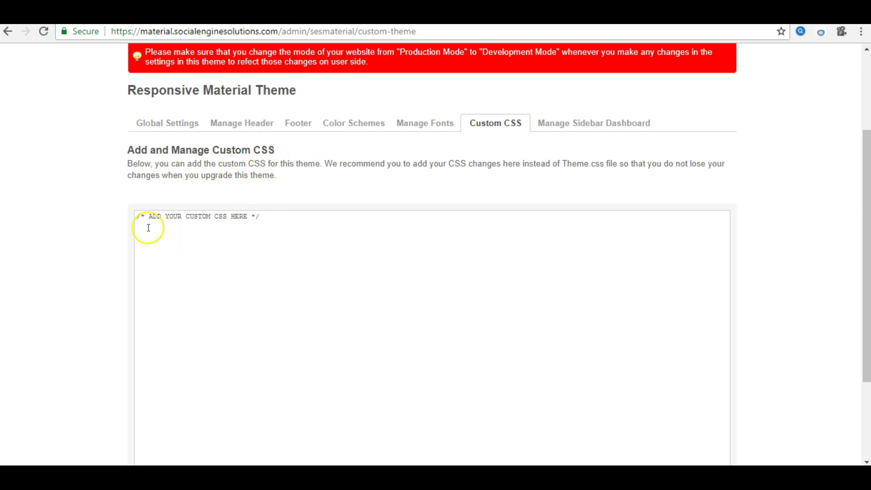
scroll(259, 359, "down", 3)
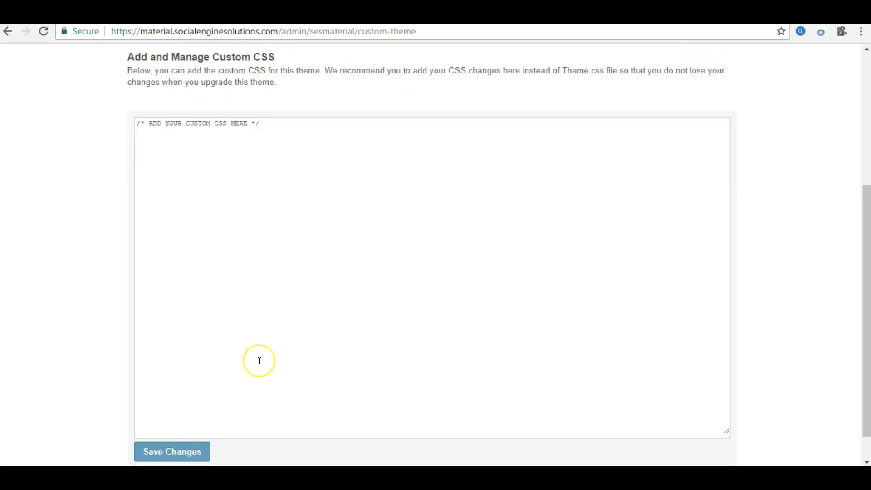
left_click(185, 423)
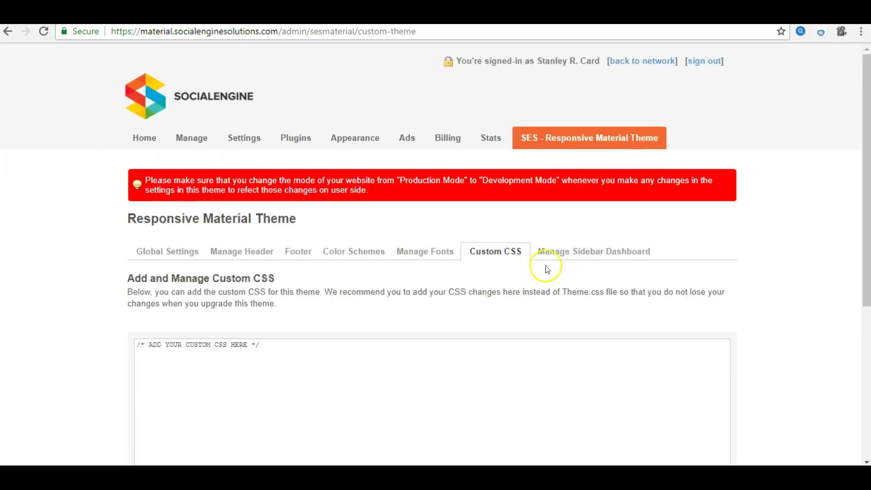
- Open the sidebar dashboard link management and examine the type options offered for a new category heading
left_click(574, 255)
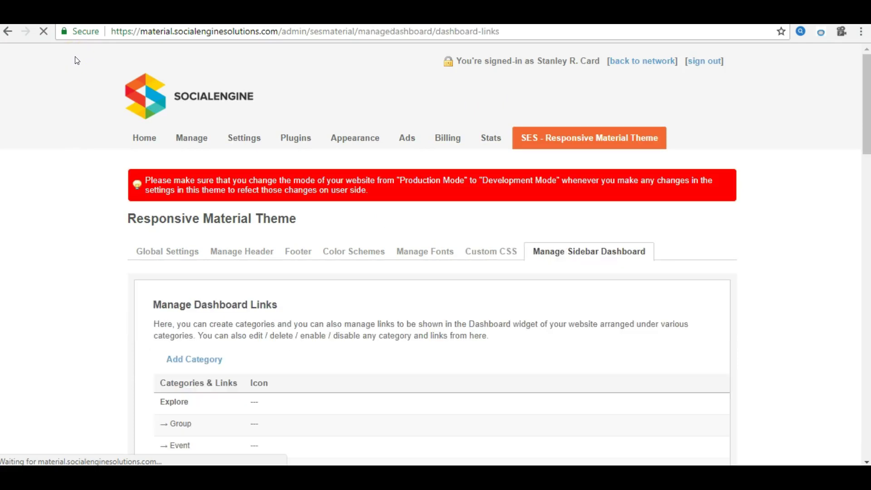
scroll(74, 76, "down", 4)
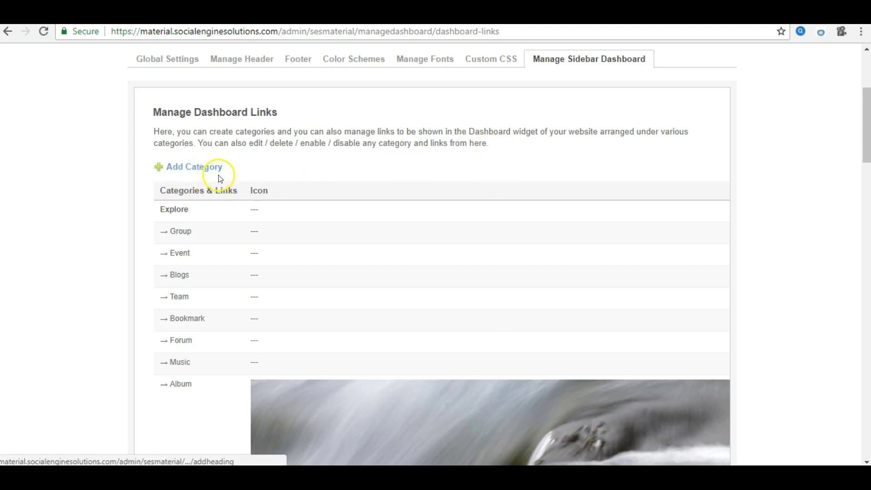
left_click(192, 175)
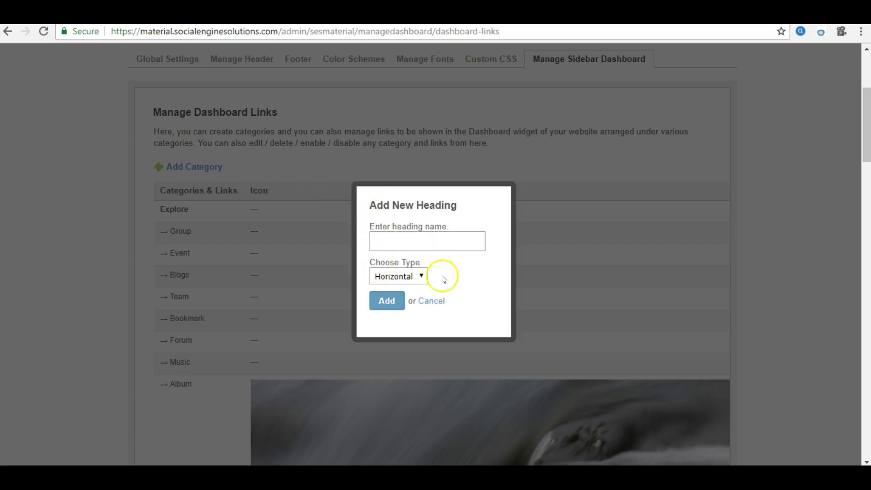
left_click(402, 277)
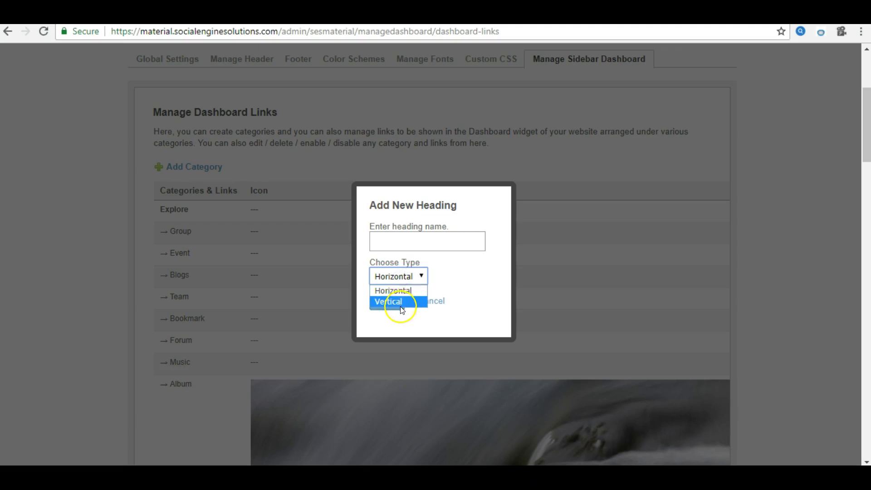
left_click(494, 297)
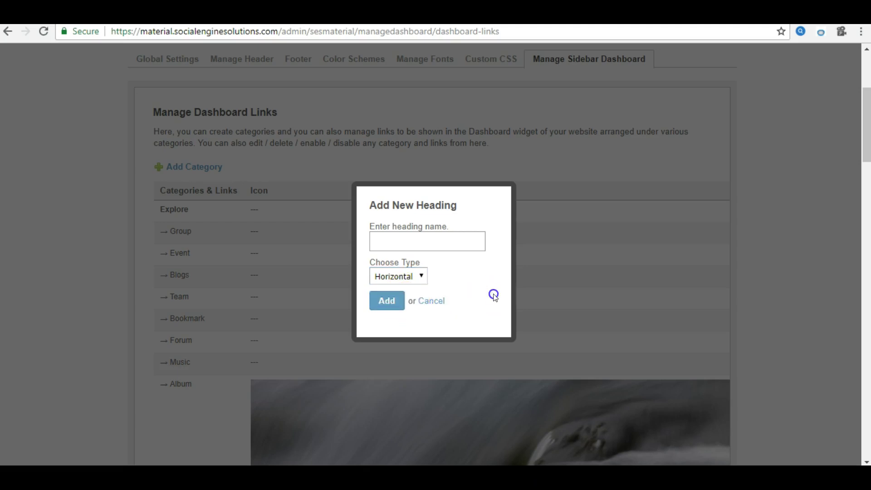
left_click(576, 310)
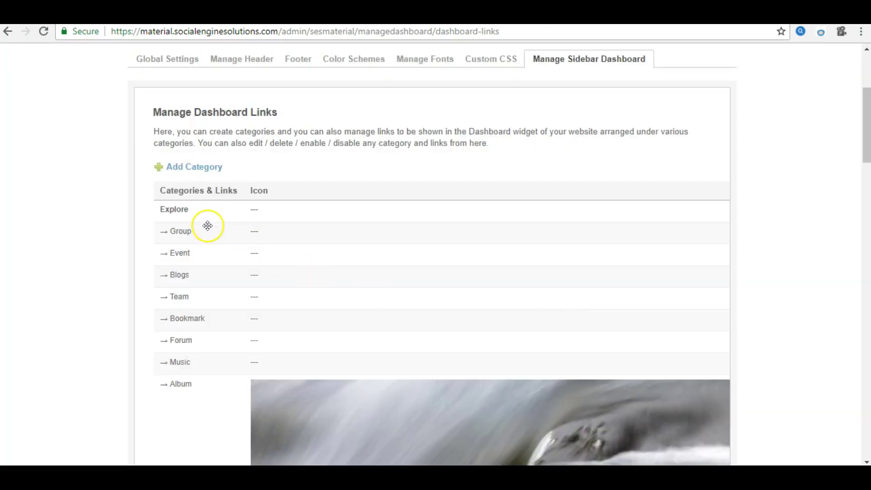
scroll(208, 226, "down", 3)
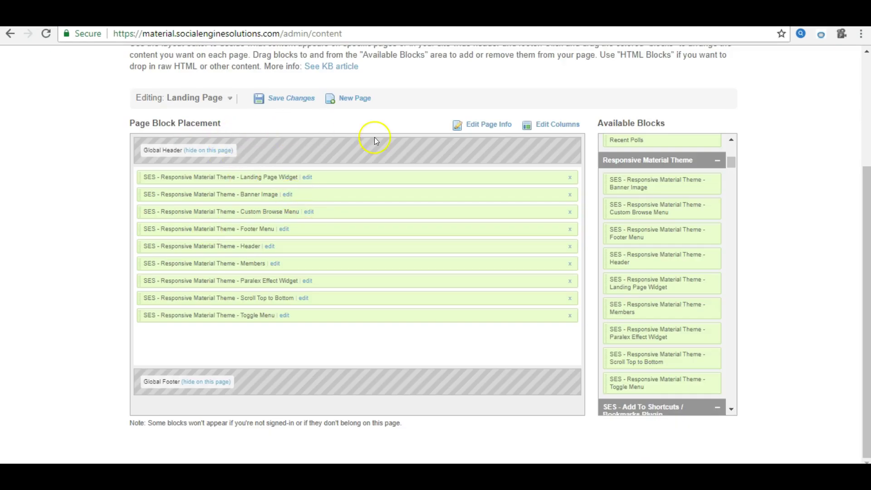
- Open the Landing Page Widget's settings in the landing page layout and save them with a blank title
scroll(374, 141, "up", 4)
mouse_move(313, 144)
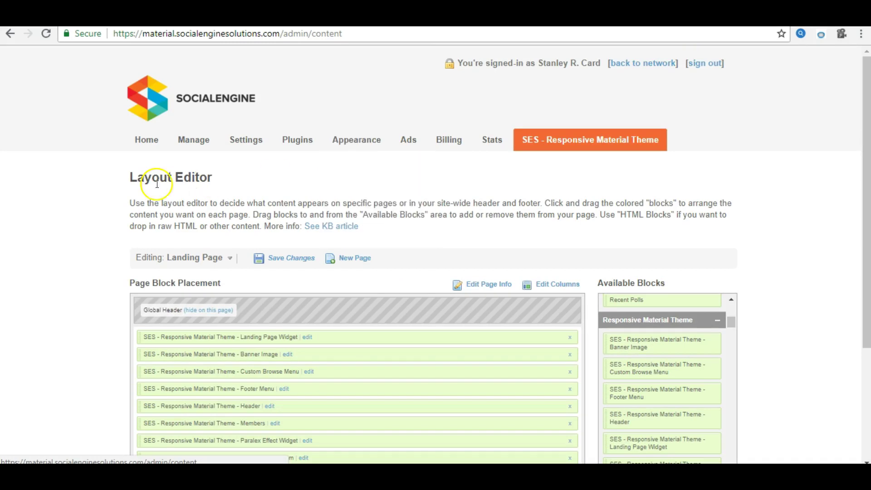
scroll(187, 194, "down", 3)
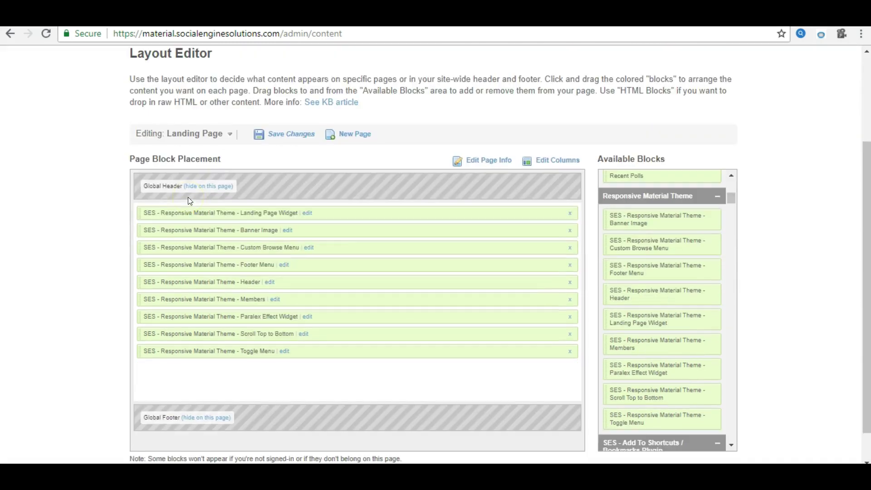
scroll(205, 182, "down", 1)
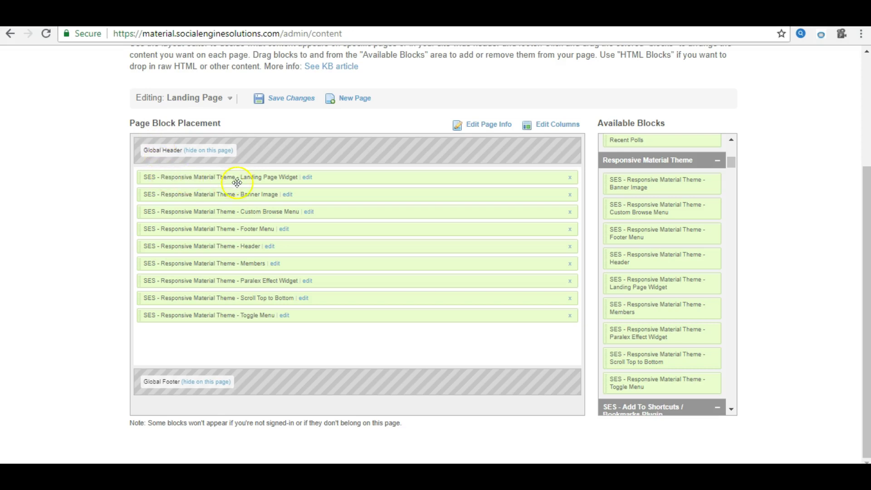
left_click(307, 177)
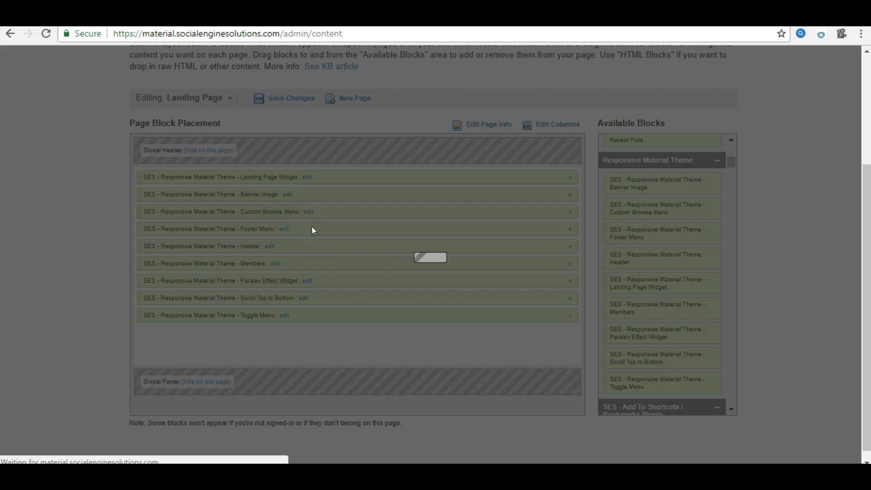
left_click(373, 220)
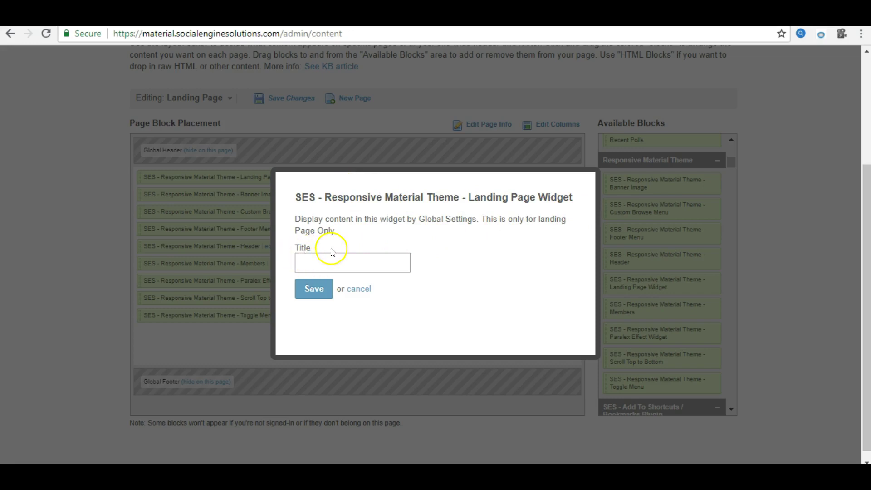
left_click(318, 290)
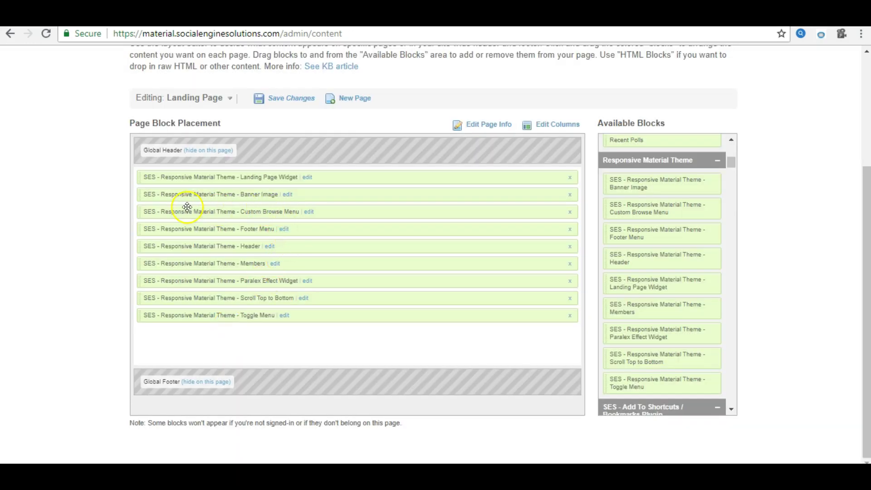
- Edit the Banner Image block to show the image in full width, keeping the pattern image over it
left_click(287, 195)
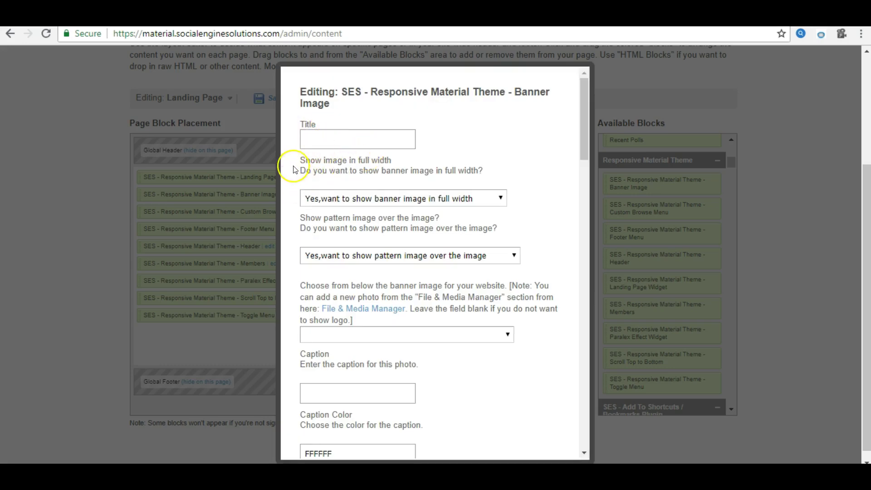
left_click(407, 201)
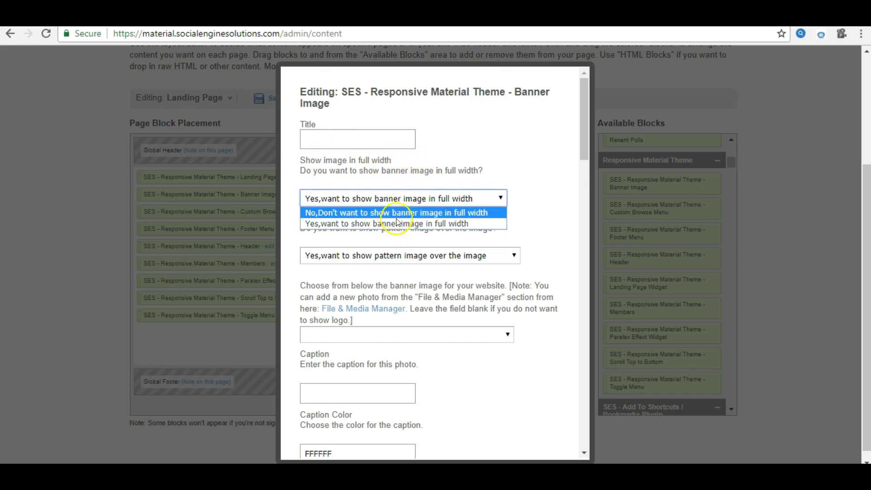
left_click(399, 224)
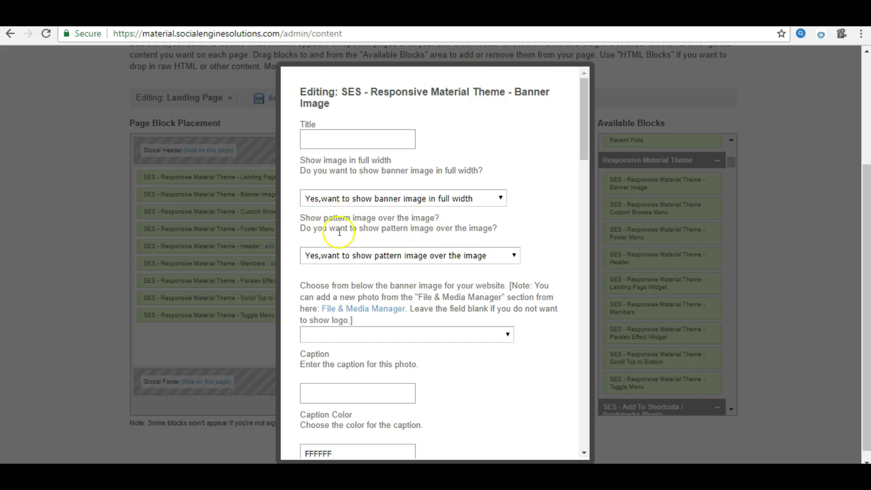
left_click(330, 257)
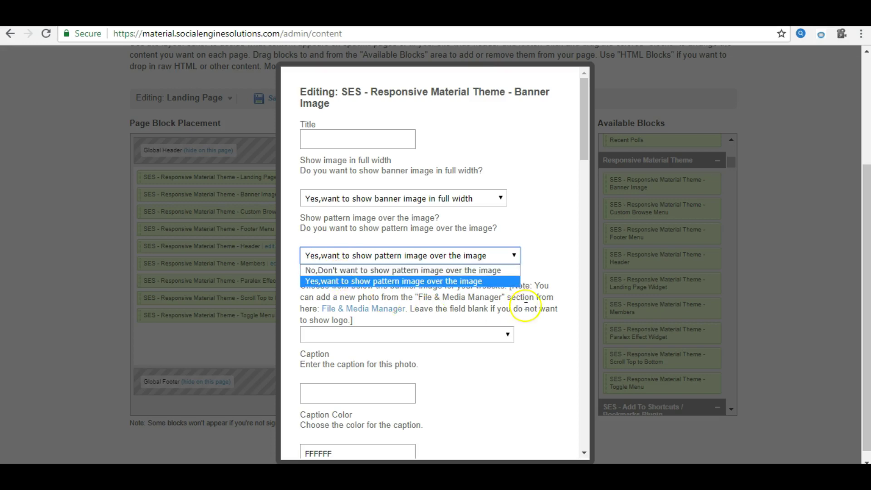
left_click(549, 282)
- Choose welcome-icon.png as the banner image and set the caption color to FF80BB
scroll(401, 297, "down", 3)
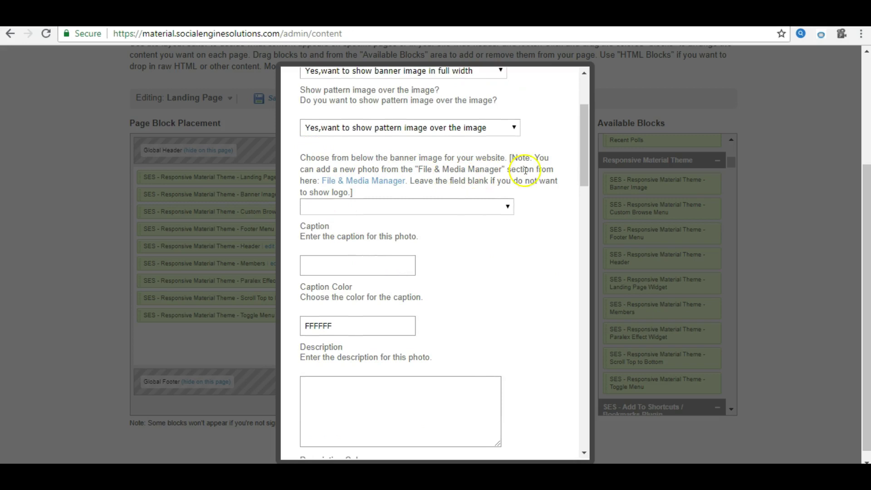
left_click(445, 214)
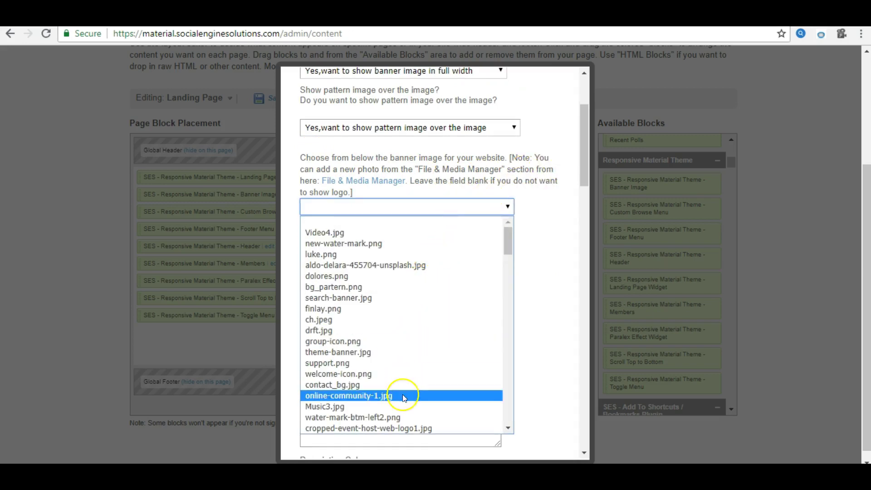
left_click(404, 372)
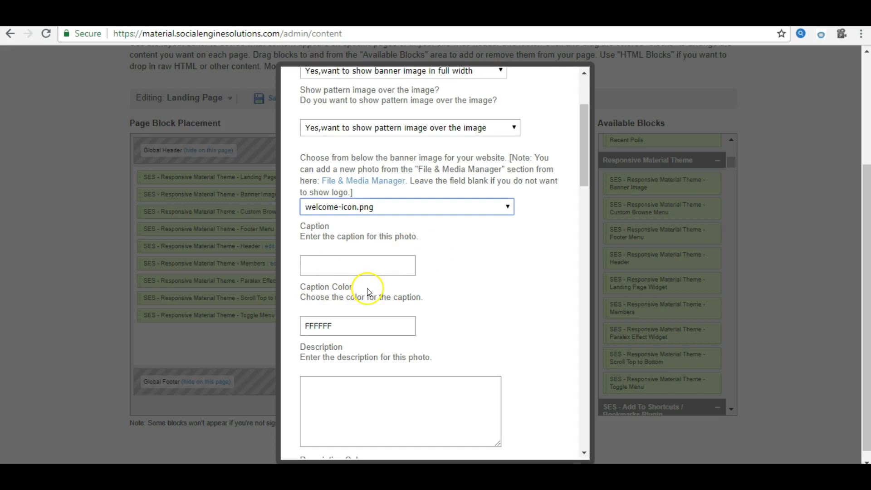
left_click(342, 330)
left_click(411, 372)
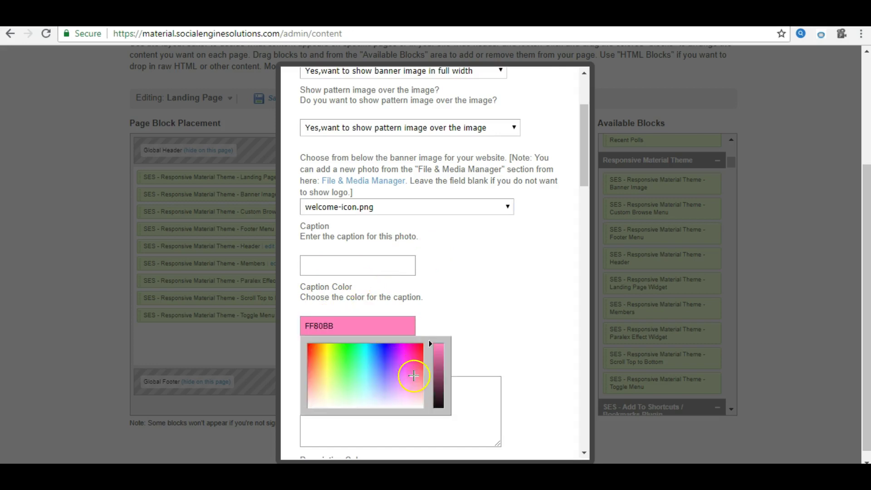
scroll(468, 313, "down", 5)
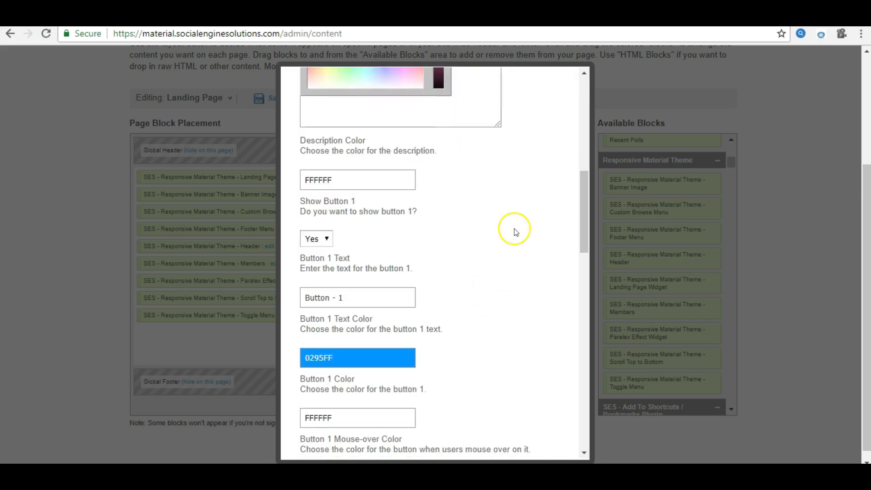
- Set the Banner Image description color to BA6BFF, leaving the description text blank
scroll(537, 193, "up", 1)
left_click(537, 191)
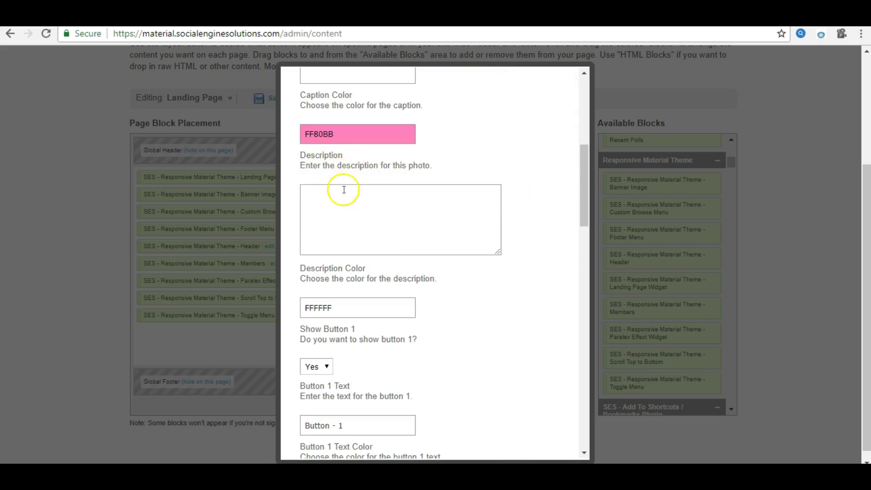
scroll(340, 234, "down", 3)
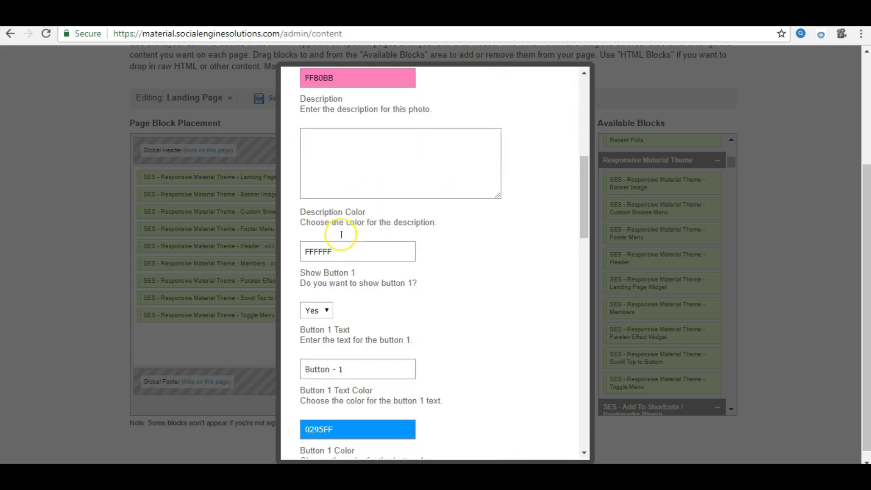
left_click(355, 182)
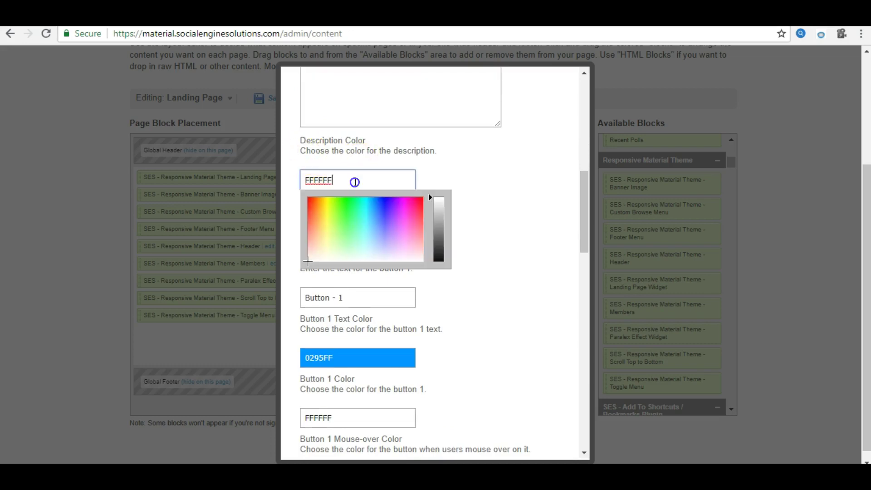
left_click(395, 224)
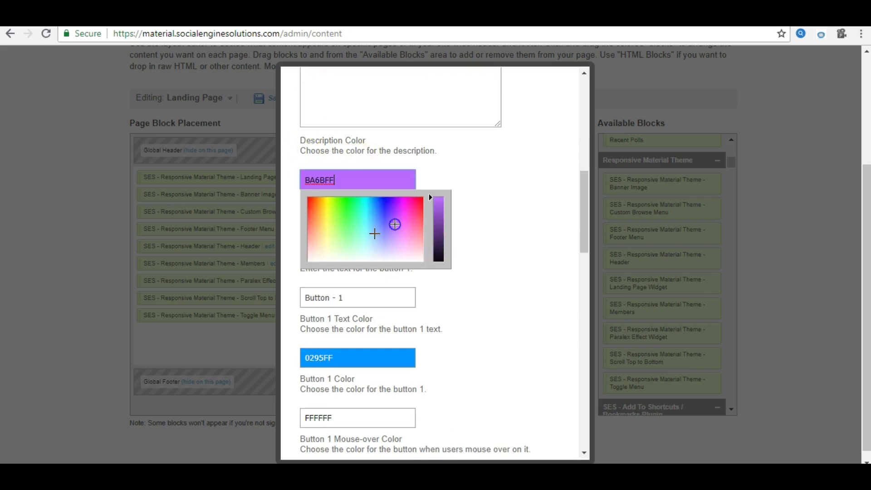
left_click(478, 270)
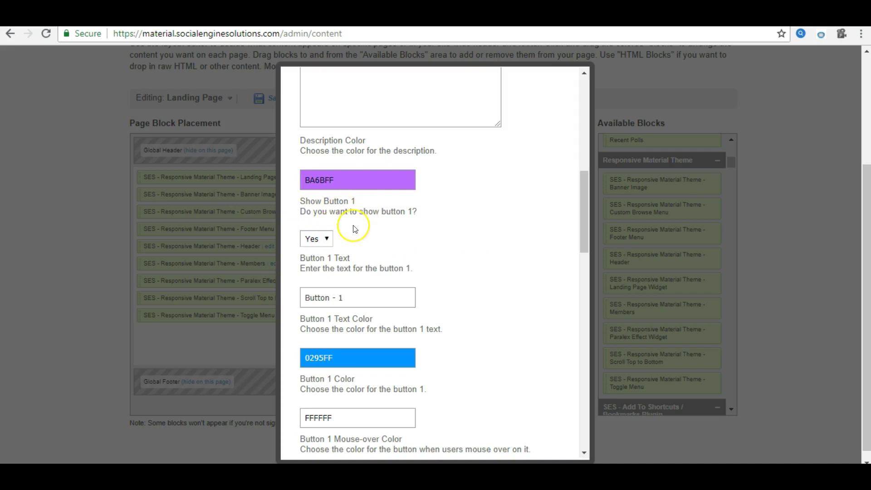
- Keep Button 1 shown with the text "Button - 1" and set its text color to 5CEFFF
left_click(321, 238)
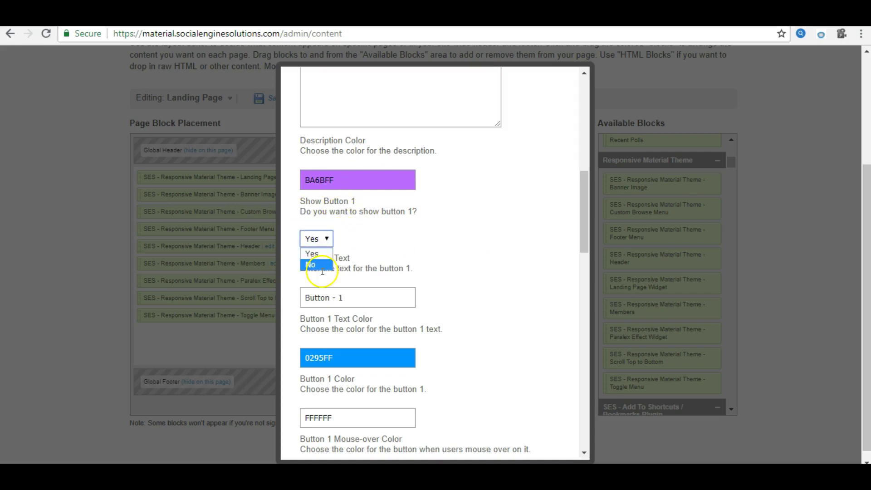
left_click(401, 255)
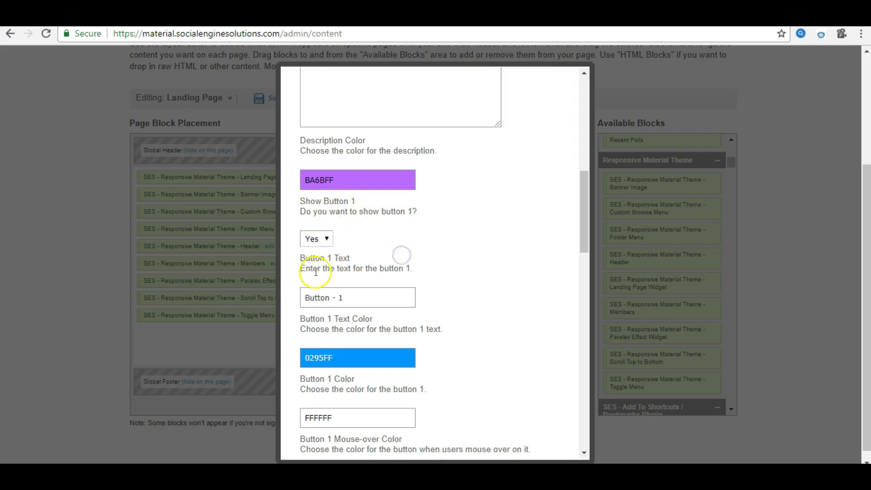
left_click(335, 299)
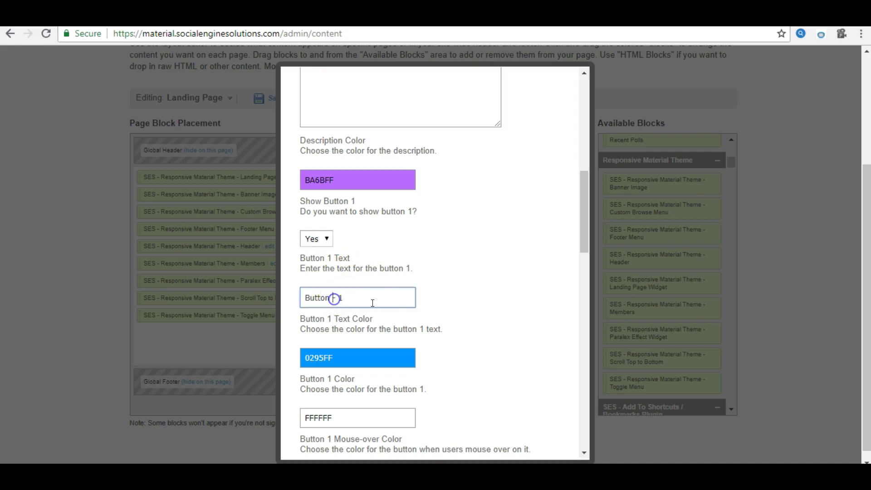
left_click(471, 336)
scroll(468, 334, "down", 3)
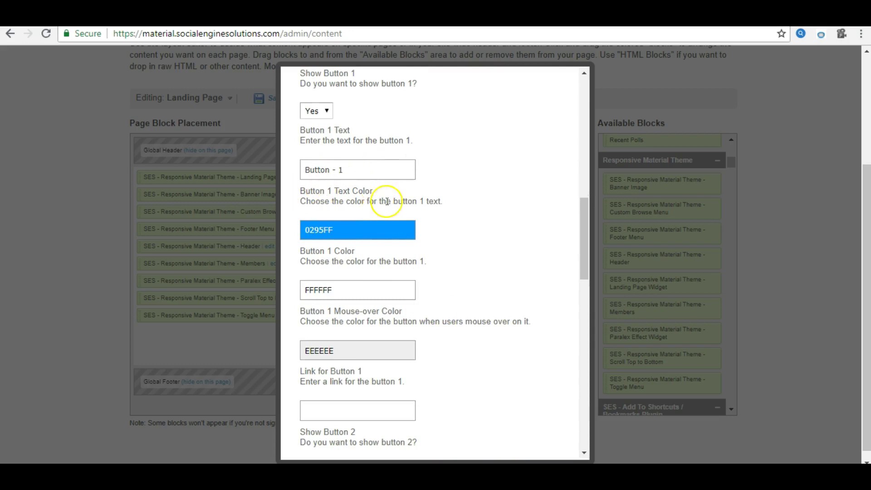
left_click(362, 231)
left_click(367, 271)
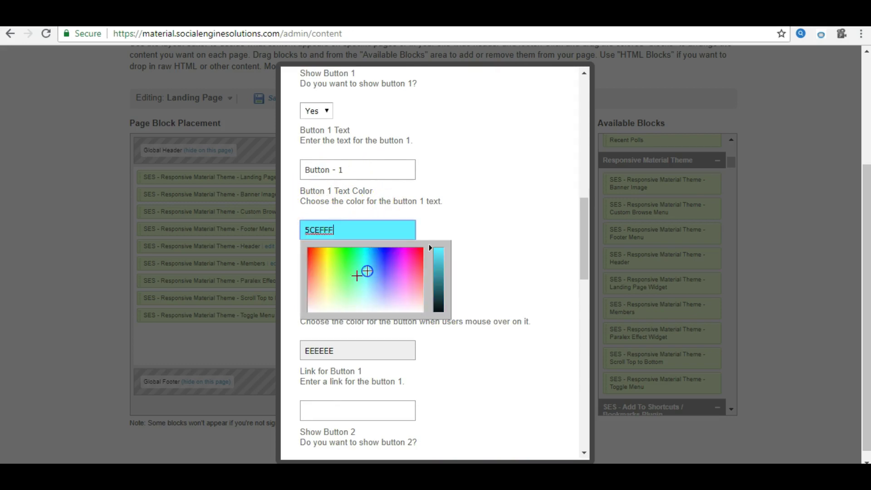
left_click(549, 219)
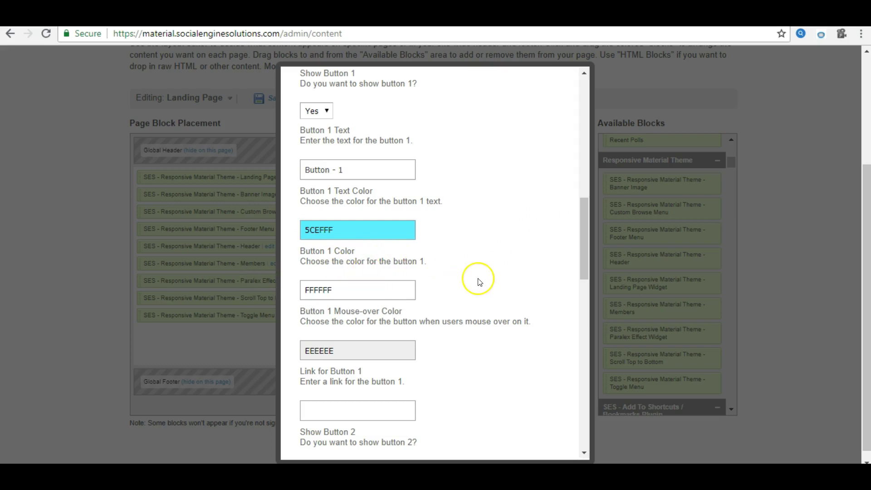
- Set Button 1's color to CCFF66 and its mouse-over color to EE1F72, leaving its link blank
scroll(480, 282, "down", 1)
scroll(480, 282, "down", 3)
left_click(325, 160)
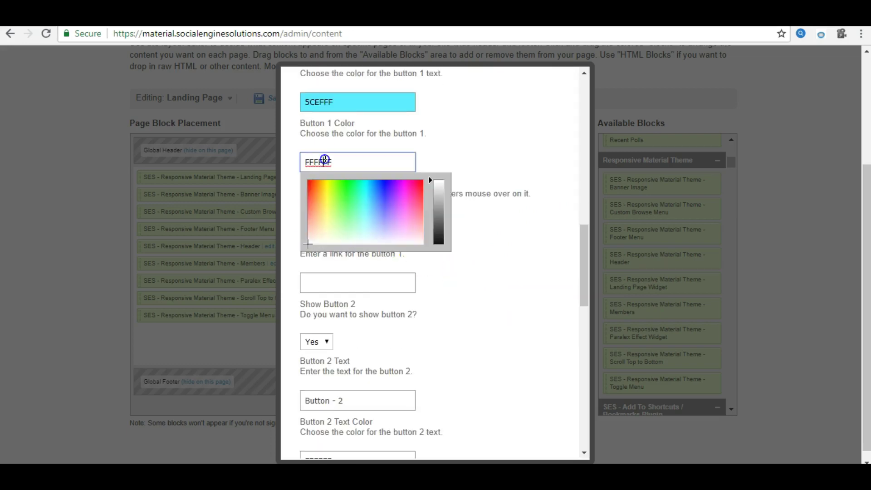
left_click(333, 205)
left_click(527, 177)
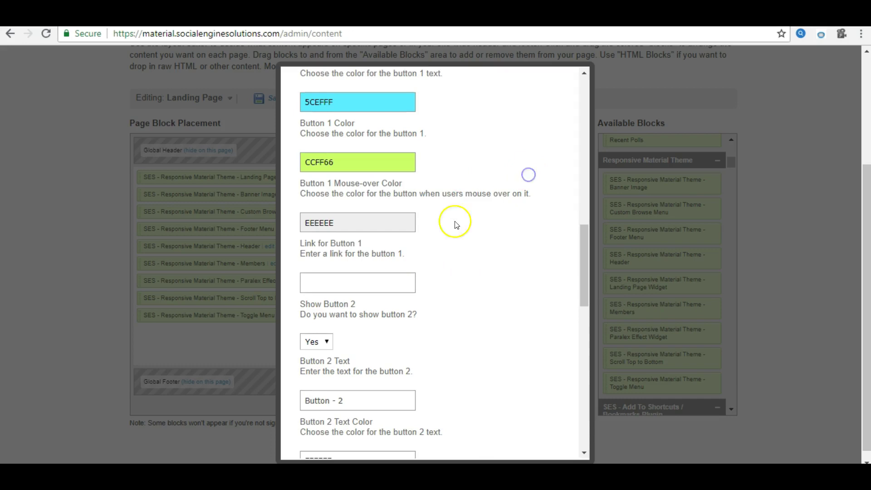
left_click(402, 230)
left_click(415, 247)
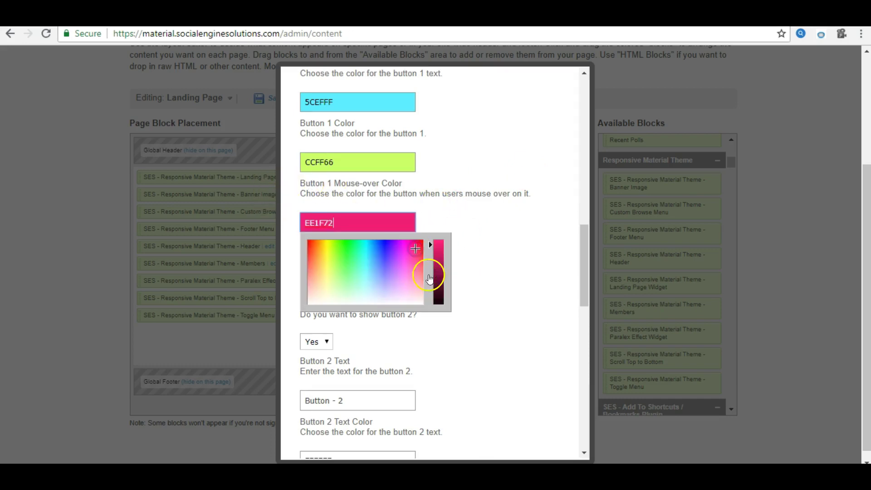
left_click(518, 260)
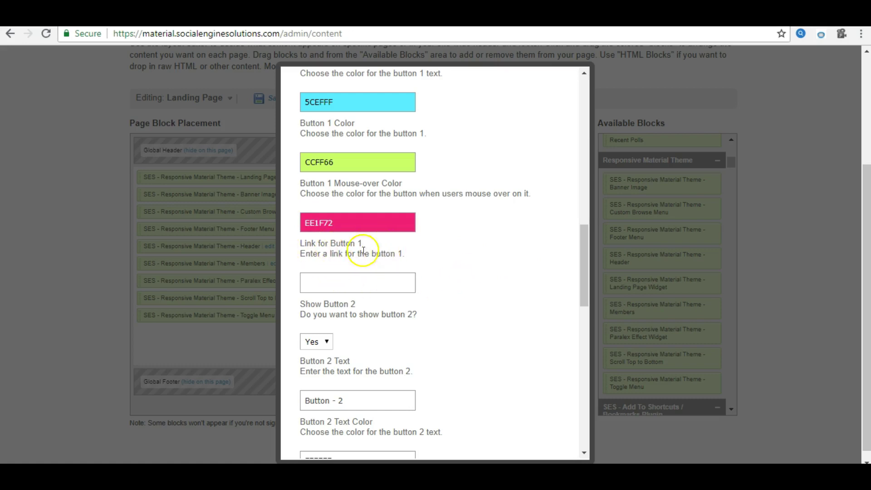
left_click(320, 284)
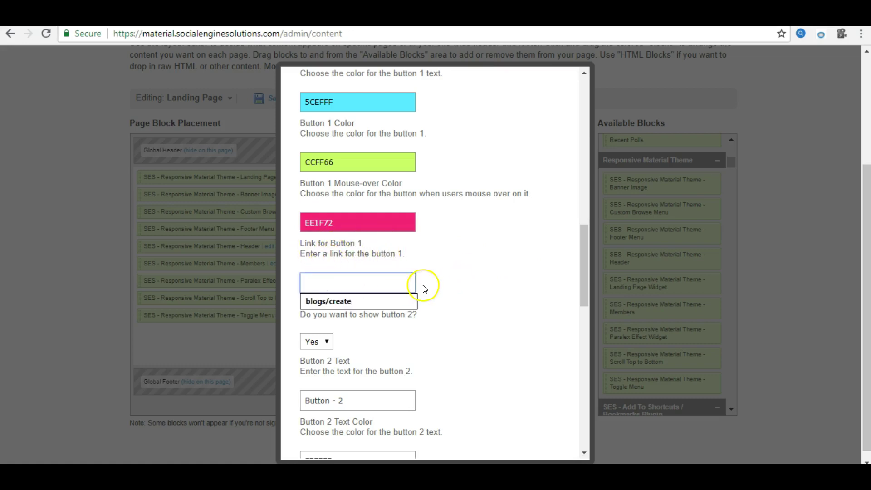
left_click(477, 291)
- Keep Button 2 shown and set its mouse-over color to 7AA2DE
scroll(435, 292, "down", 1)
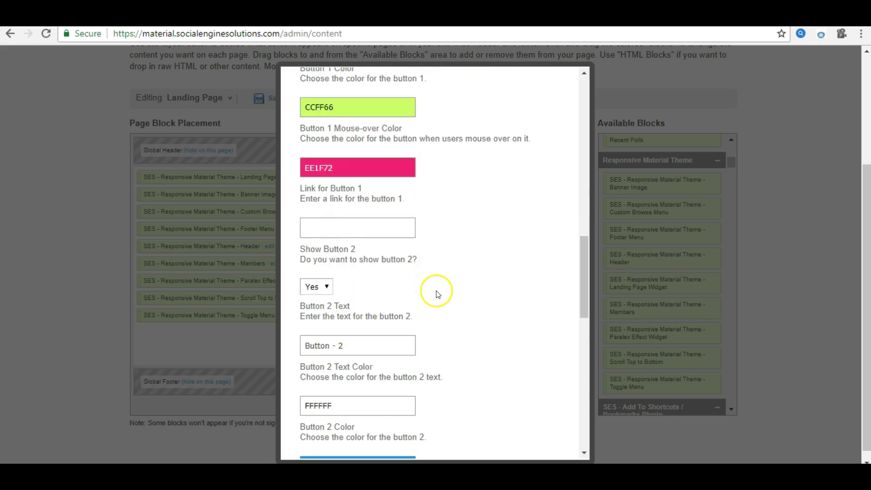
scroll(438, 294, "down", 3)
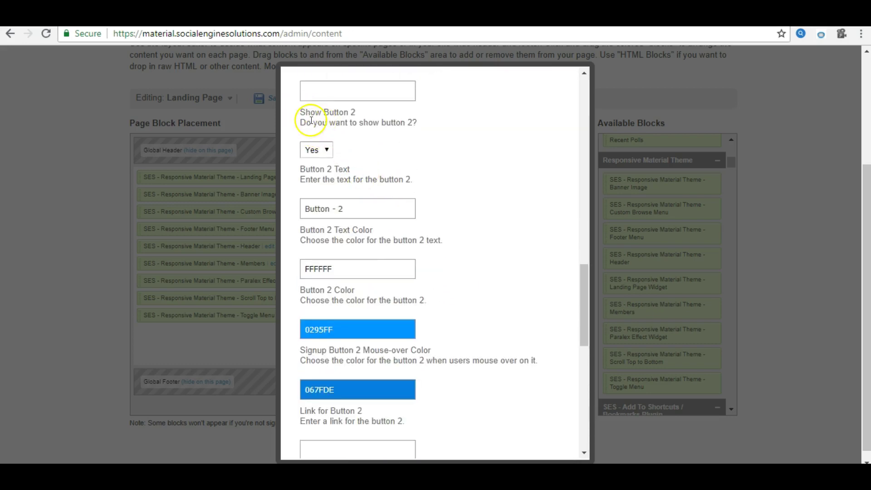
left_click(325, 150)
left_click(416, 165)
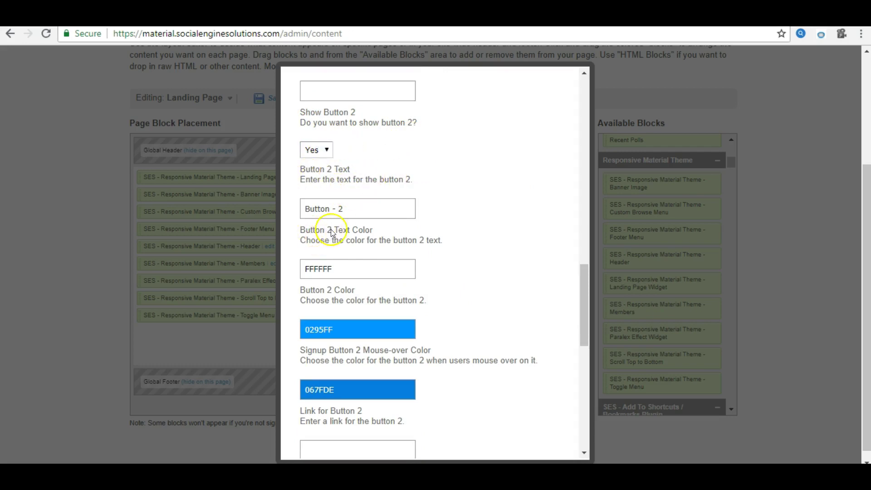
scroll(341, 286, "down", 3)
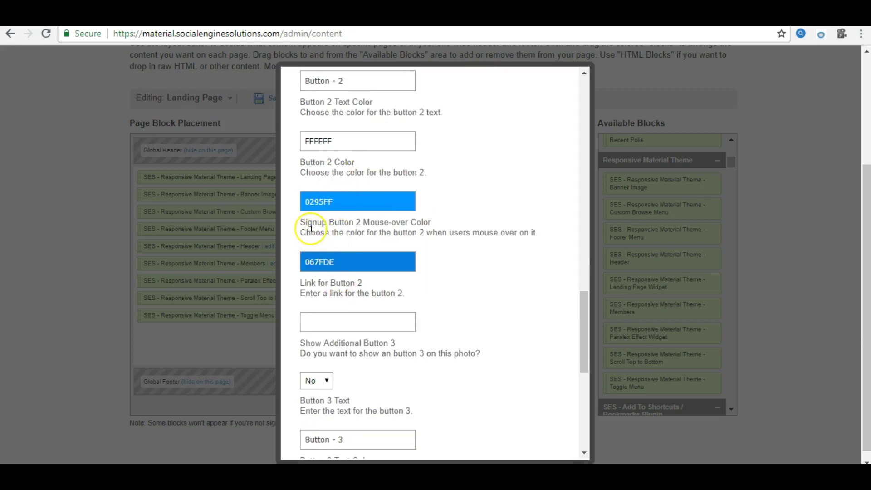
left_click(327, 253)
left_click(377, 314)
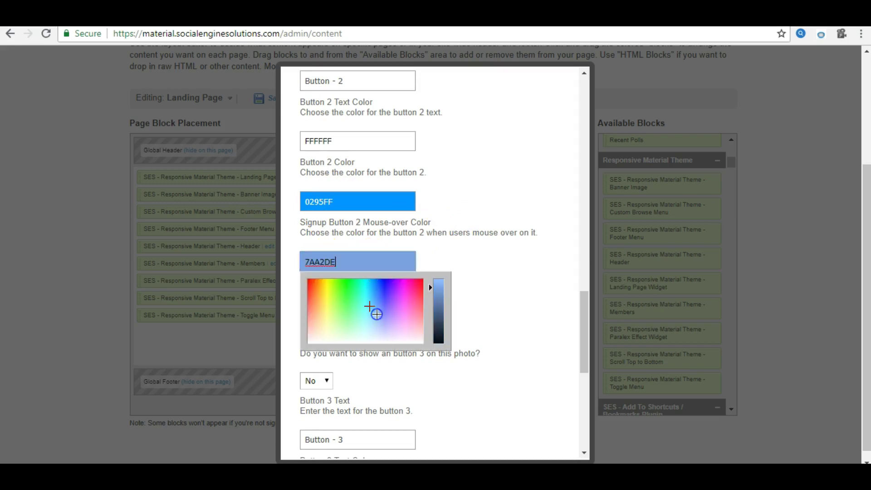
left_click(467, 227)
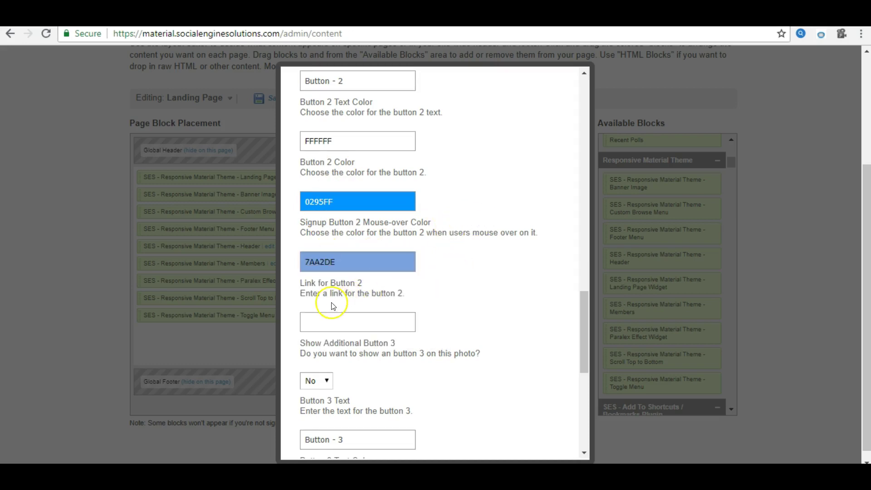
- Review the Button 3, widget height and mobile display options, and close the Banner Image settings without saving
scroll(400, 363, "down", 5)
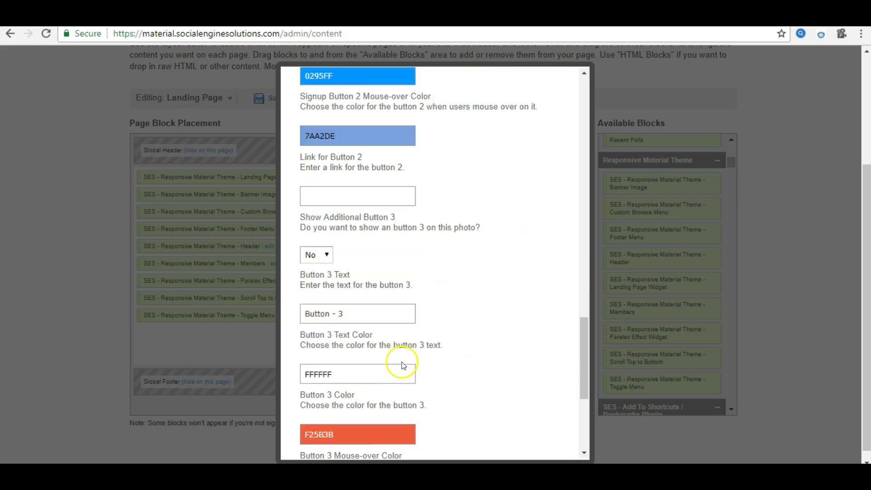
scroll(401, 356, "down", 1)
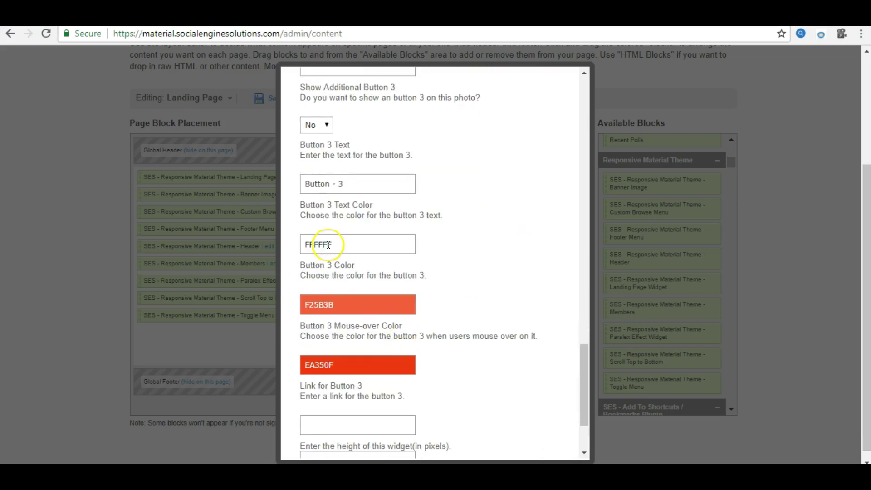
left_click(305, 127)
left_click(390, 131)
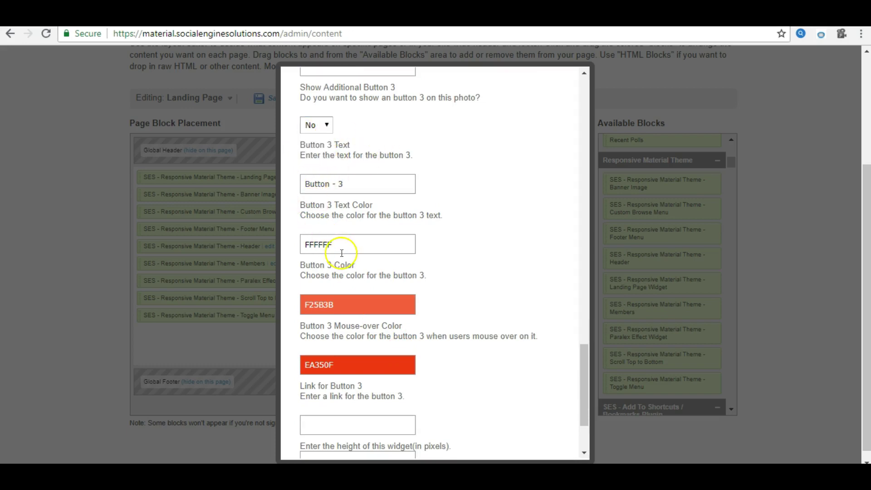
scroll(342, 253, "down", 2)
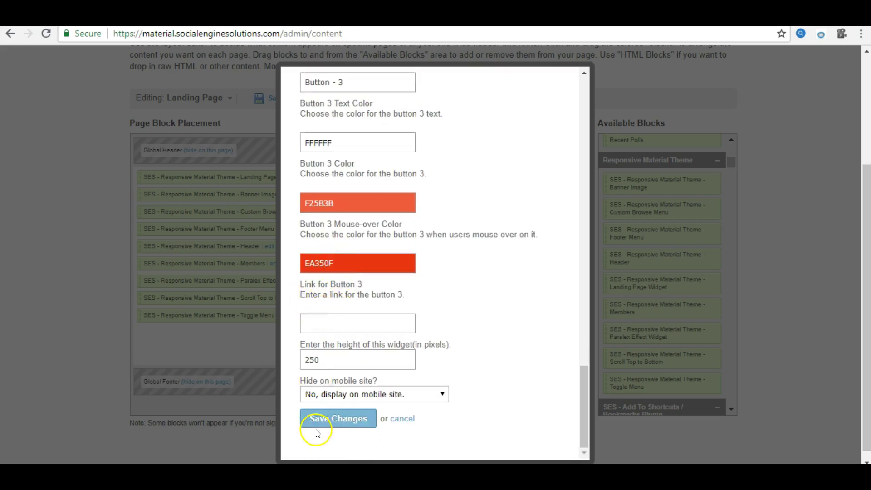
left_click(250, 342)
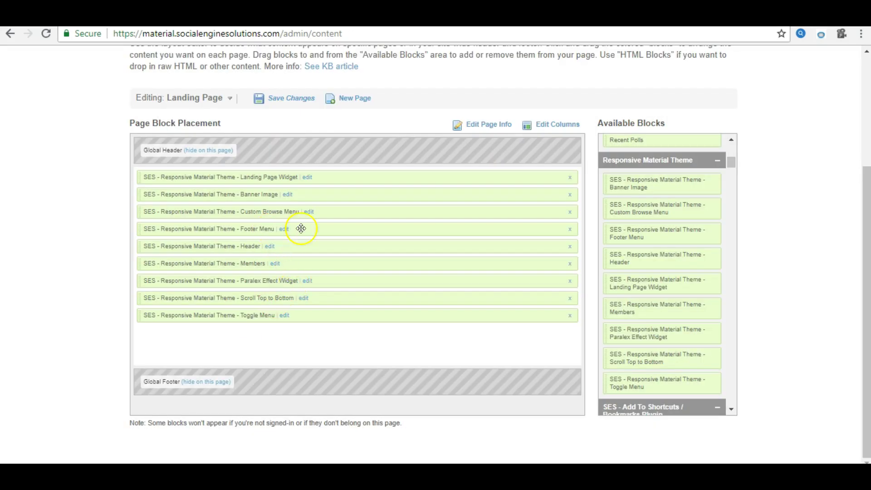
- Open the Custom Browse Menu block's settings to view its title option, and close them without changes
left_click(309, 212)
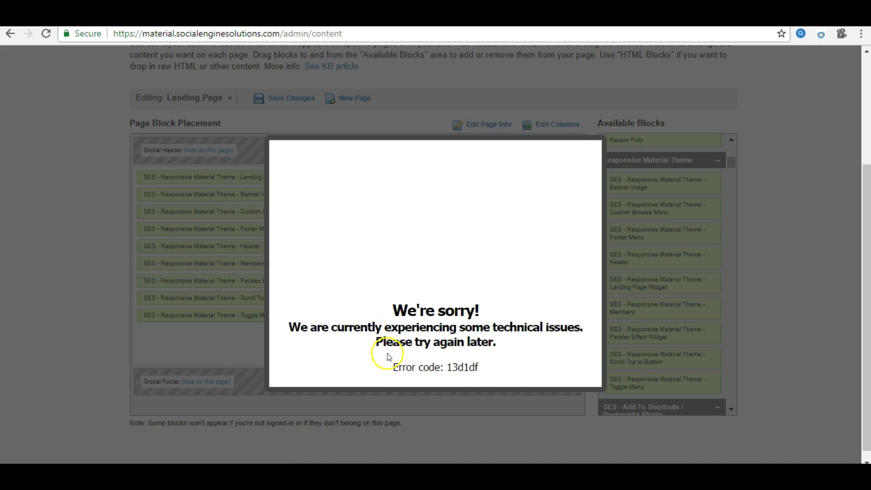
left_click(210, 343)
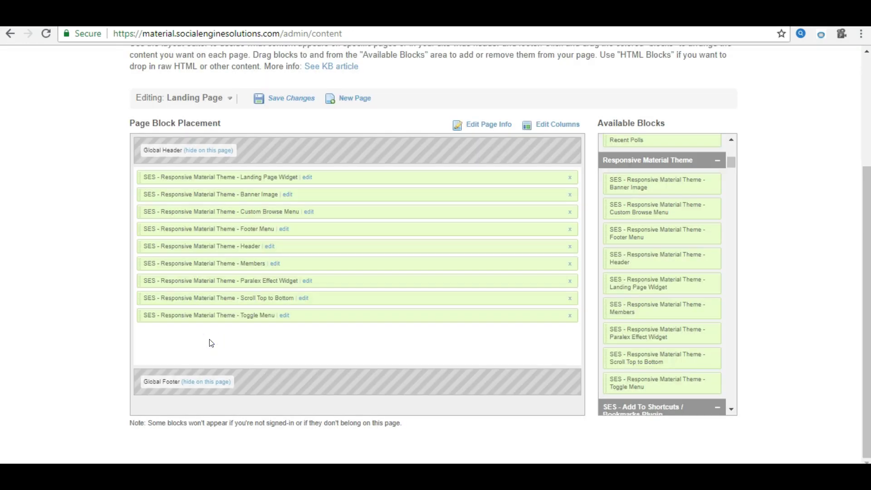
left_click(309, 213)
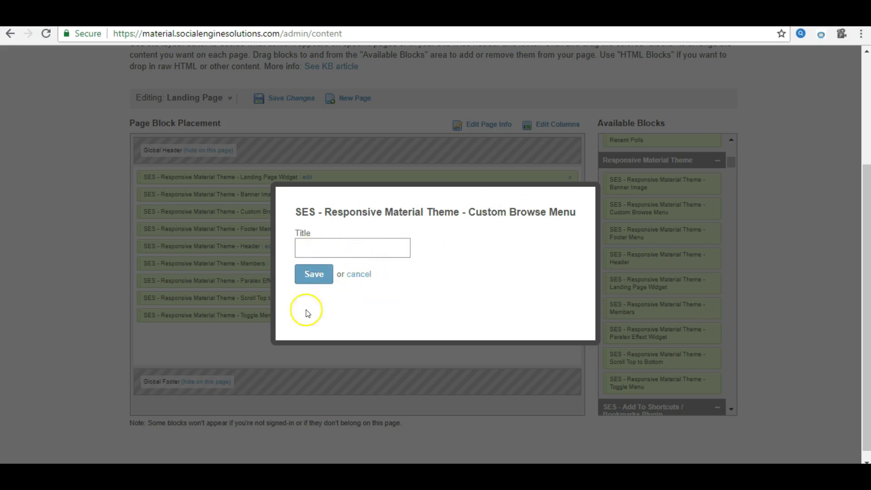
left_click(234, 338)
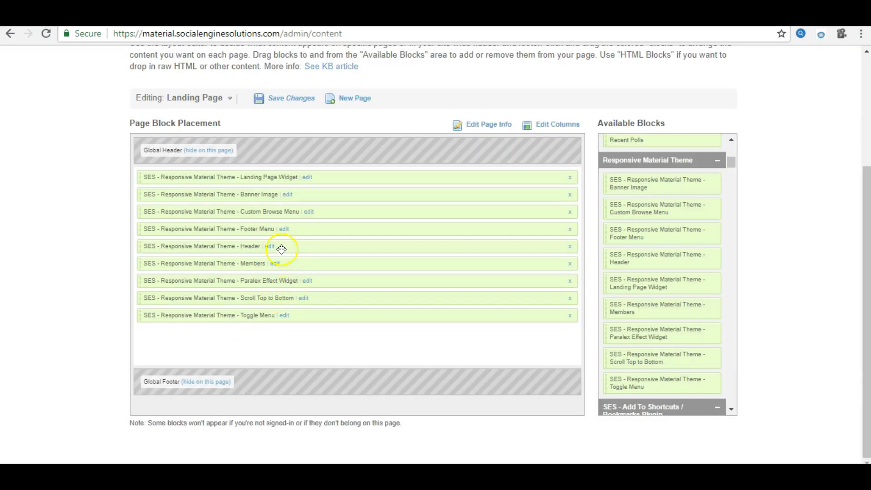
- View the settings of the Footer Menu and Header blocks, closing each without changes
left_click(285, 230)
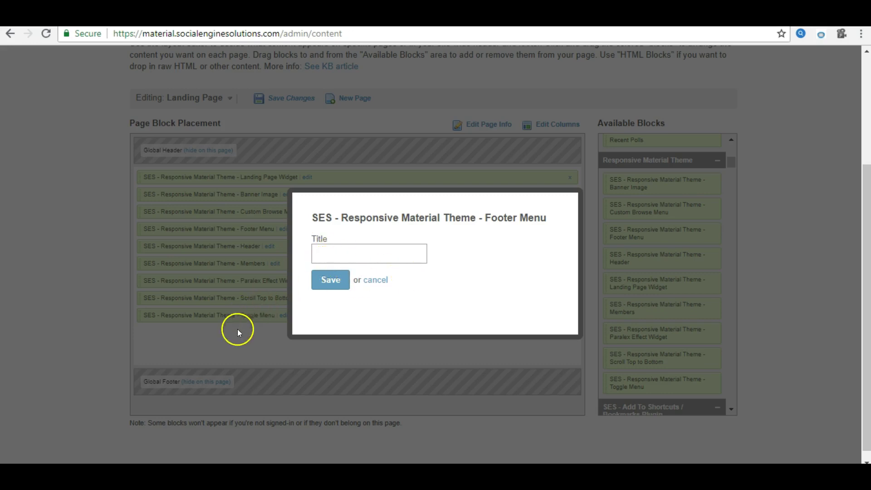
left_click(235, 345)
left_click(273, 249)
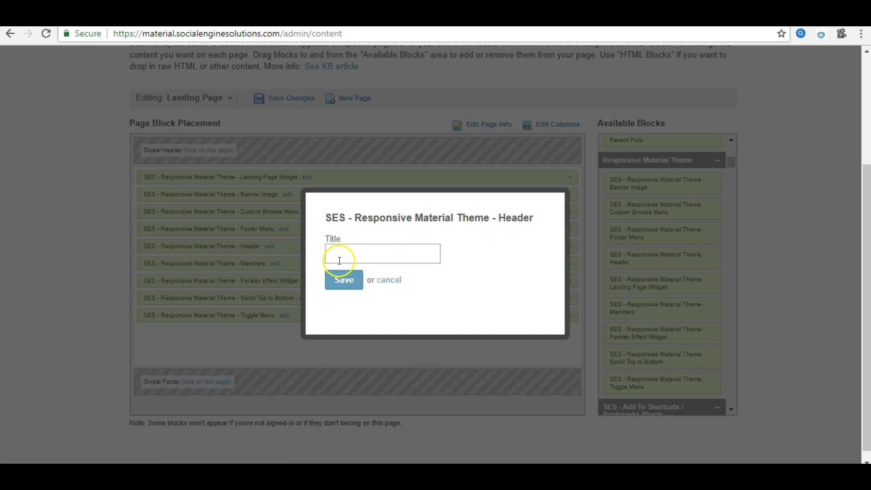
left_click(254, 328)
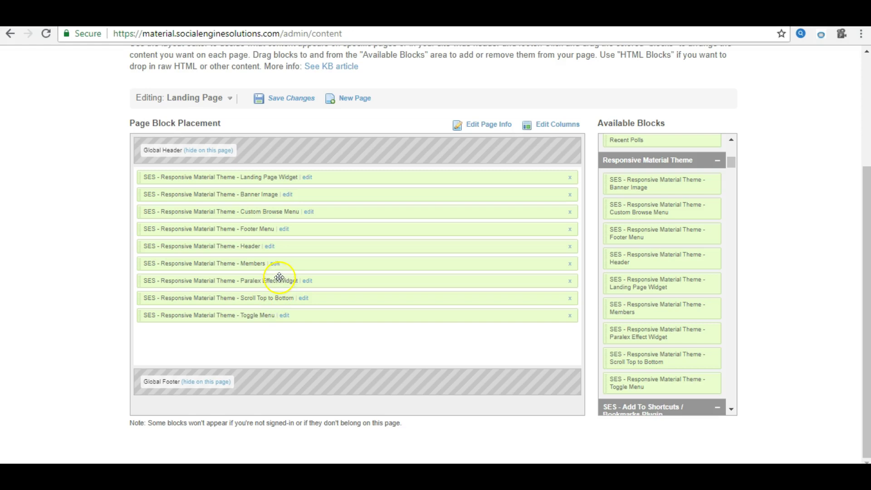
- Open the Members block's settings, check its display and mobile visibility options, and close them without saving
left_click(276, 263)
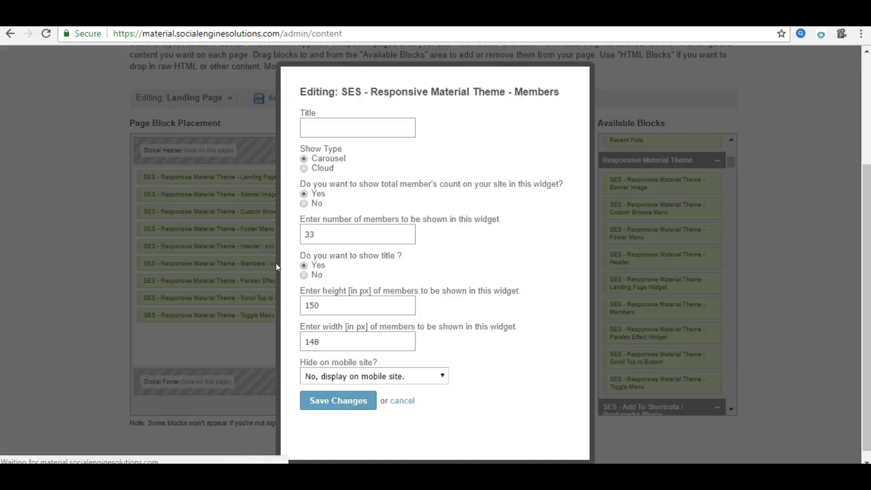
left_click(303, 135)
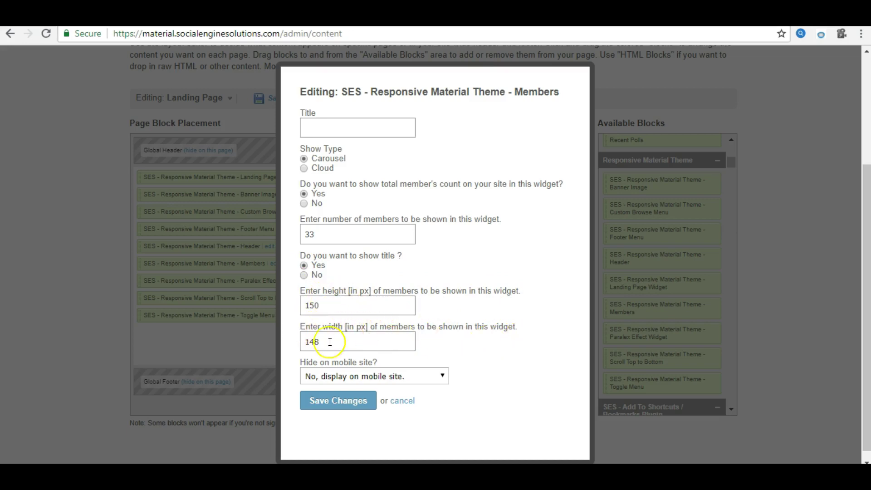
left_click(327, 377)
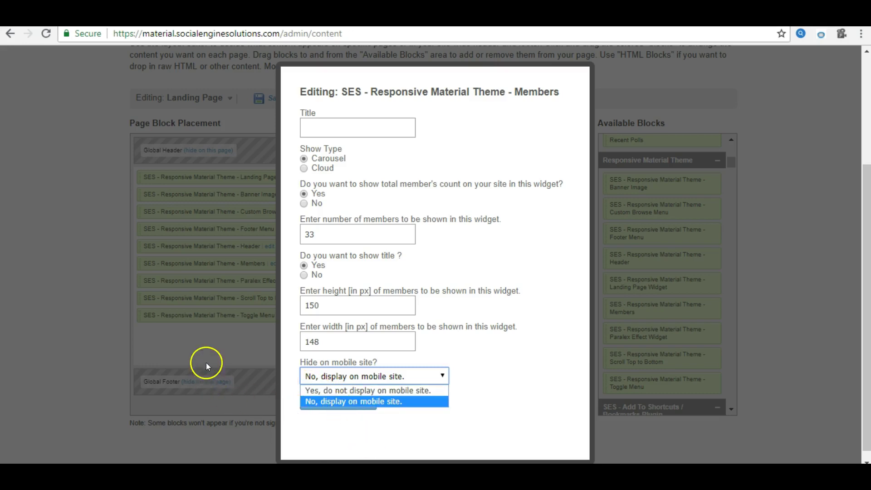
left_click(247, 350)
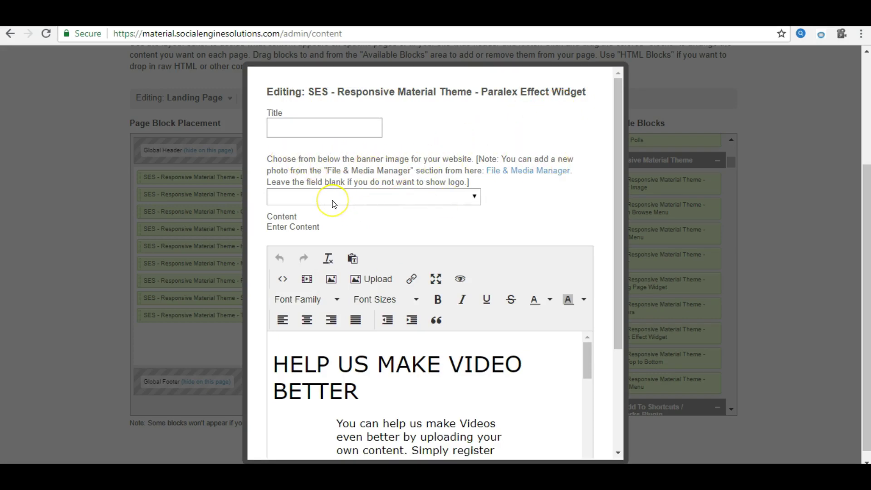
- Review the Paralex Effect Widget's banner image, content, height and mobile display settings, and close them without saving
scroll(332, 203, "down", 1)
scroll(332, 202, "down", 1)
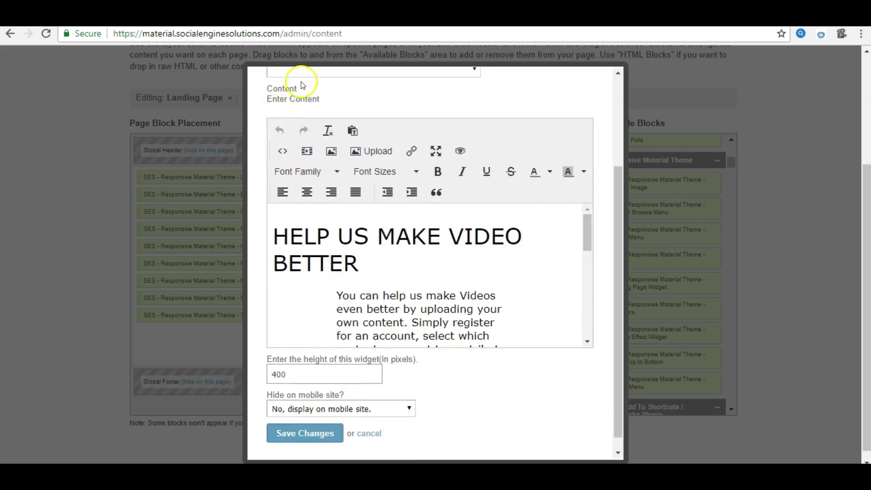
scroll(352, 191, "down", 1)
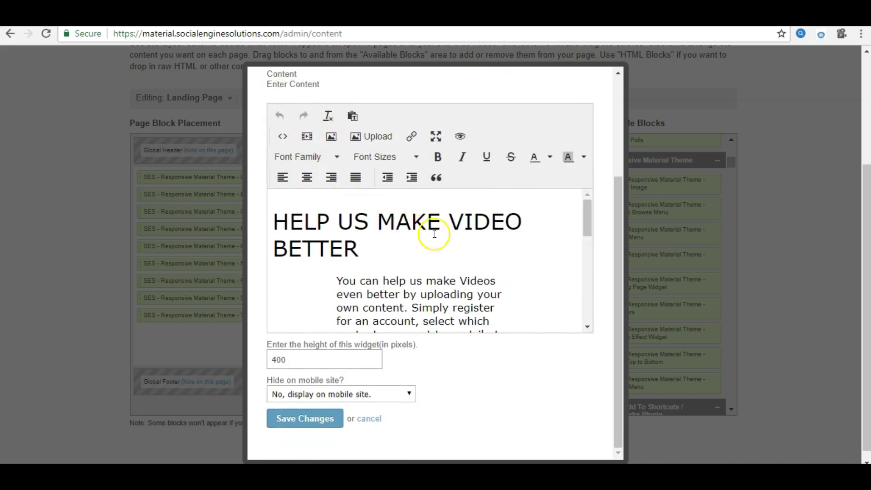
scroll(449, 267, "down", 1)
scroll(451, 268, "down", 5)
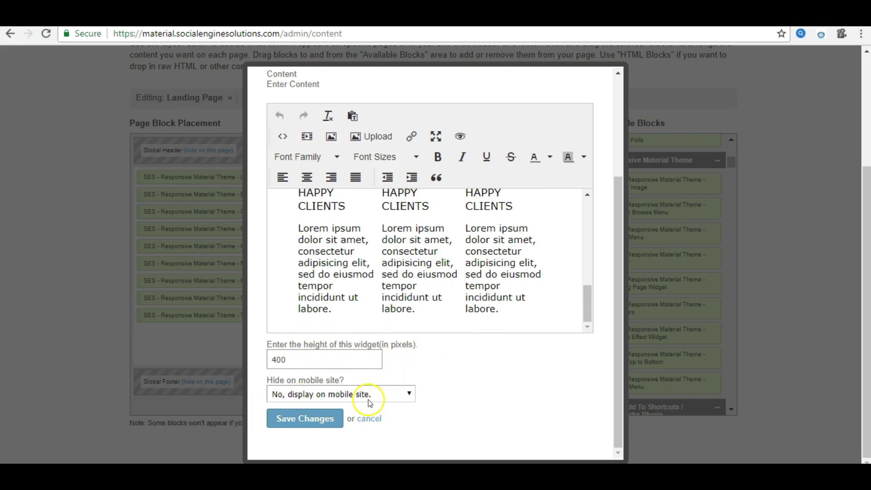
left_click(219, 332)
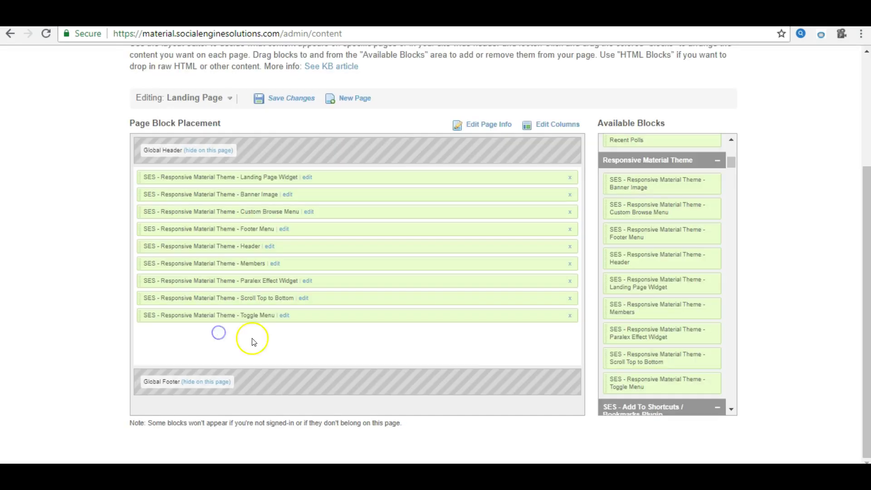
- View the title settings of the Toggle Menu and Scroll Top to Bottom blocks, closing each without changes
left_click(286, 318)
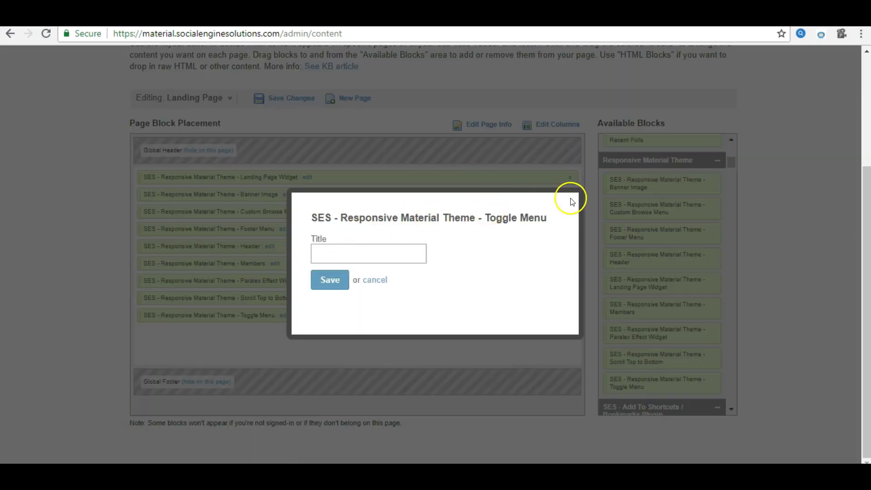
left_click(242, 359)
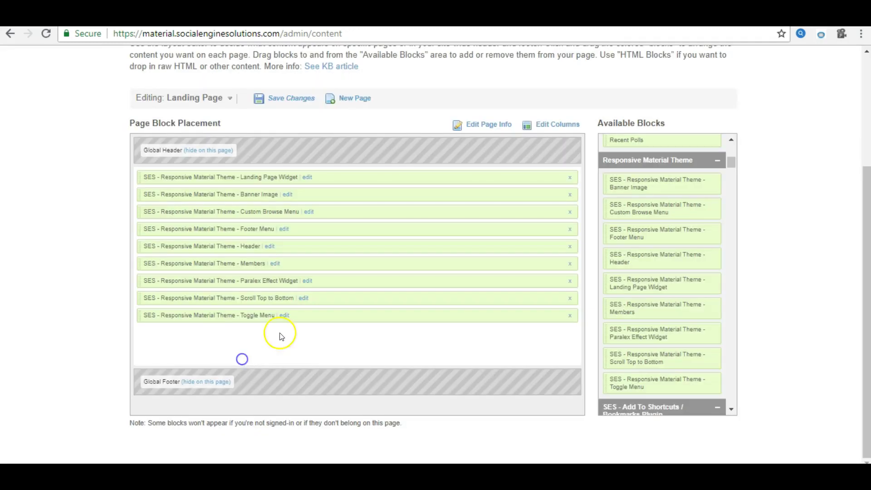
left_click(303, 298)
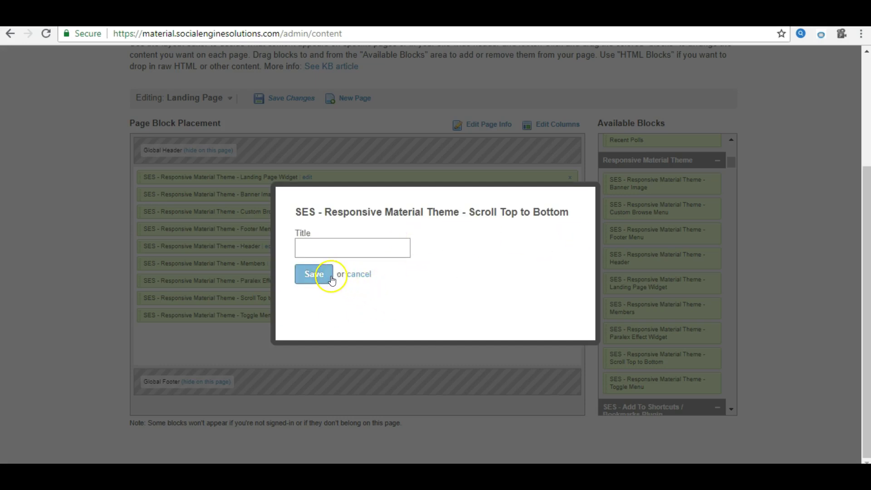
left_click(233, 336)
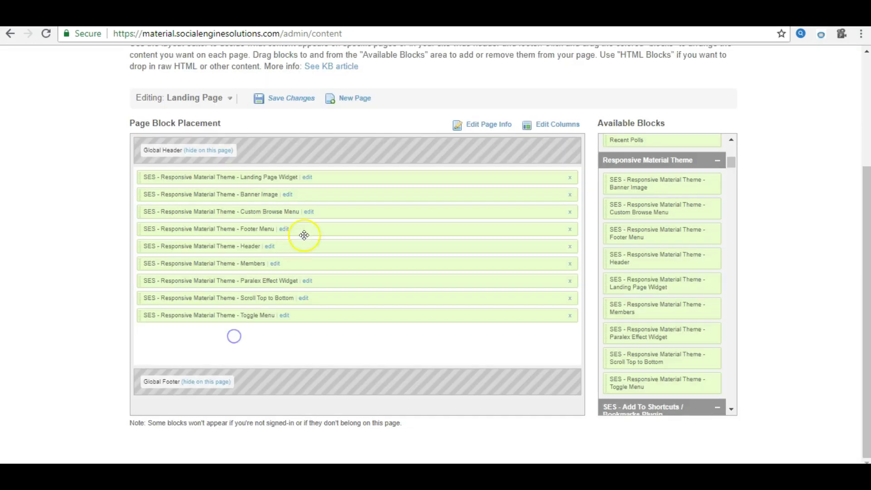
- Switch to the site's public landing page and examine the header's search box and its list of content types
scroll(306, 227, "up", 3)
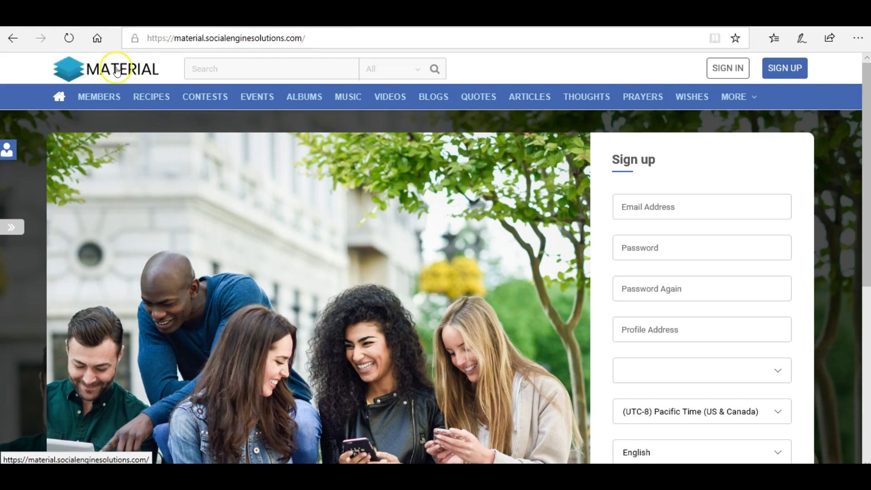
left_click(269, 71)
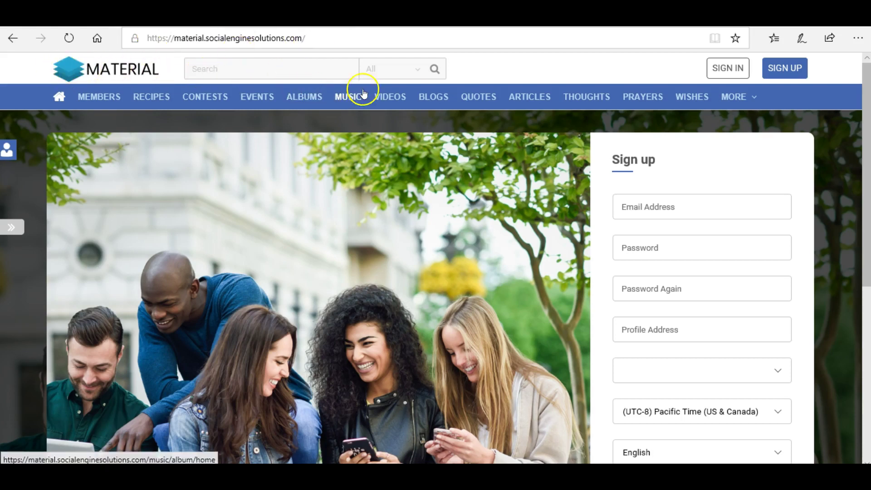
left_click(409, 72)
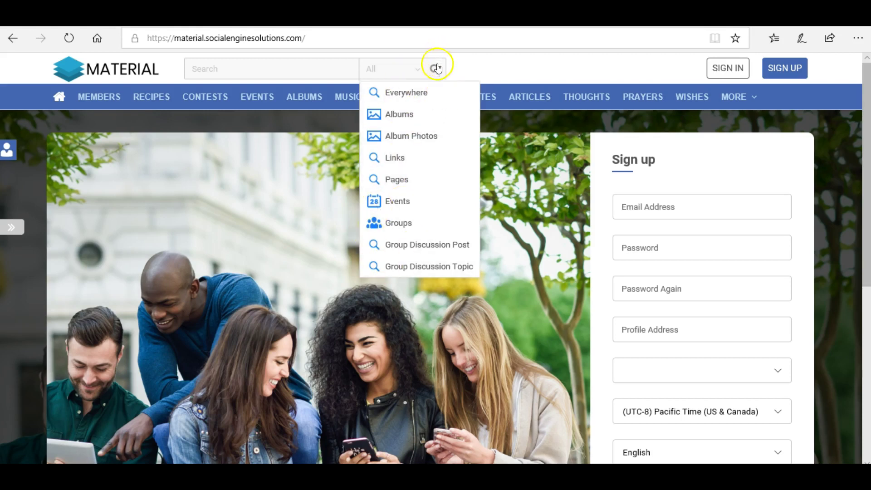
left_click(548, 71)
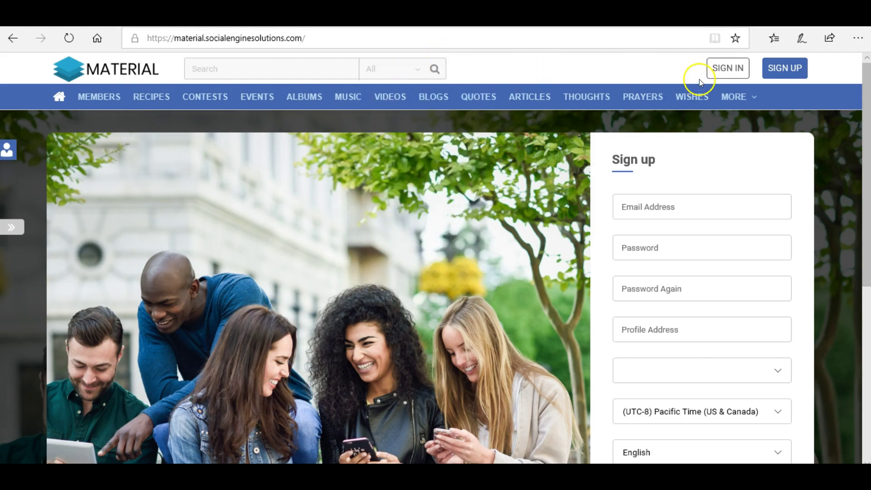
- Preview the Sign Up and Login popups from the landing page header, closing each without entering anything
left_click(781, 72)
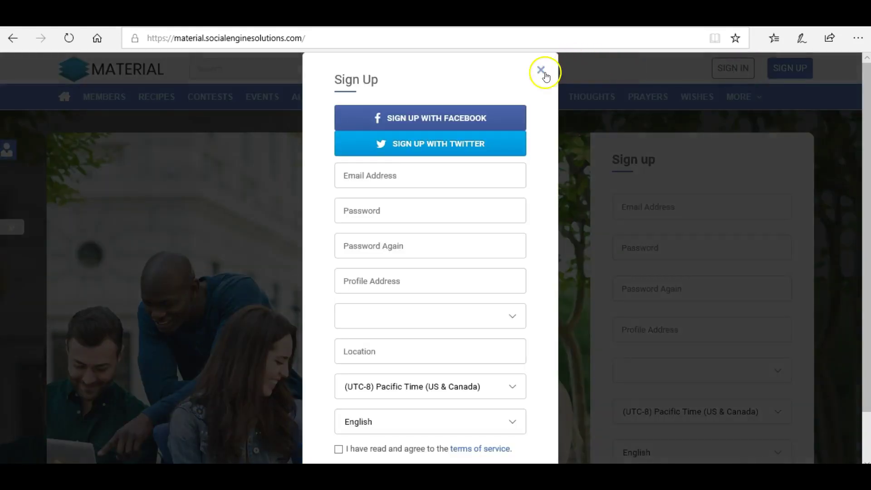
left_click(540, 71)
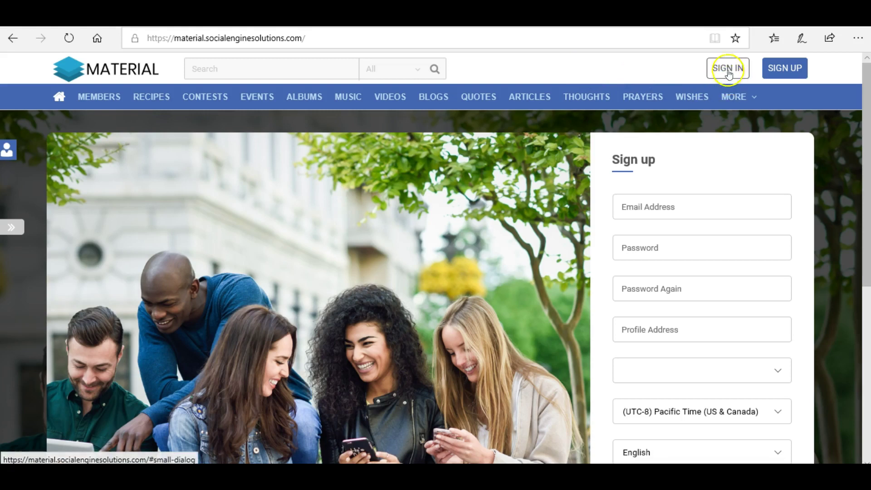
left_click(717, 72)
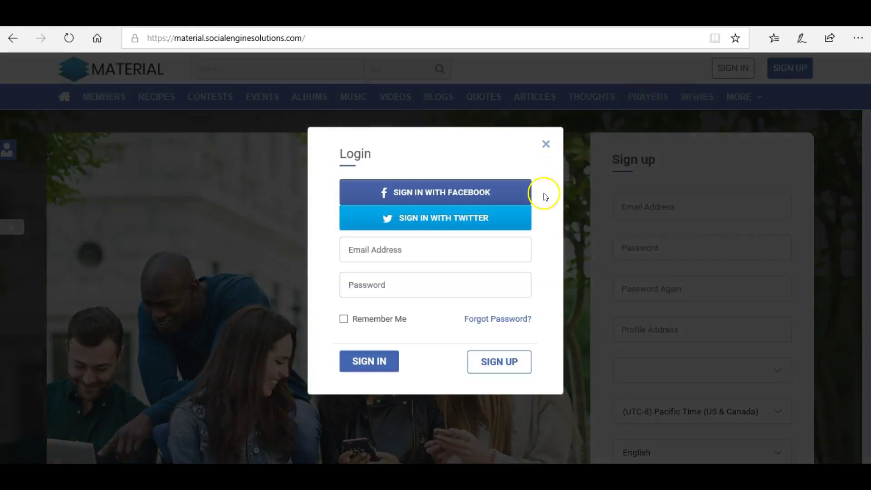
left_click(547, 144)
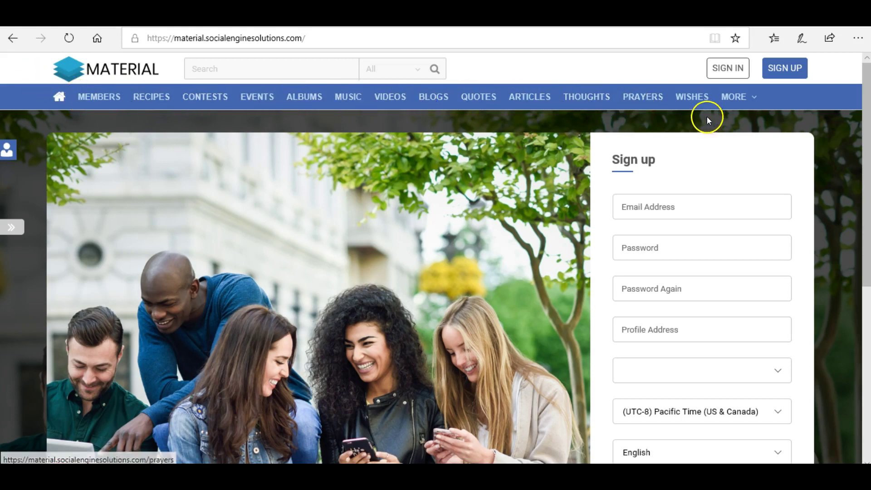
- Examine the landing page's main menu, sign-up form and footer, including its social links and language selector
mouse_move(739, 97)
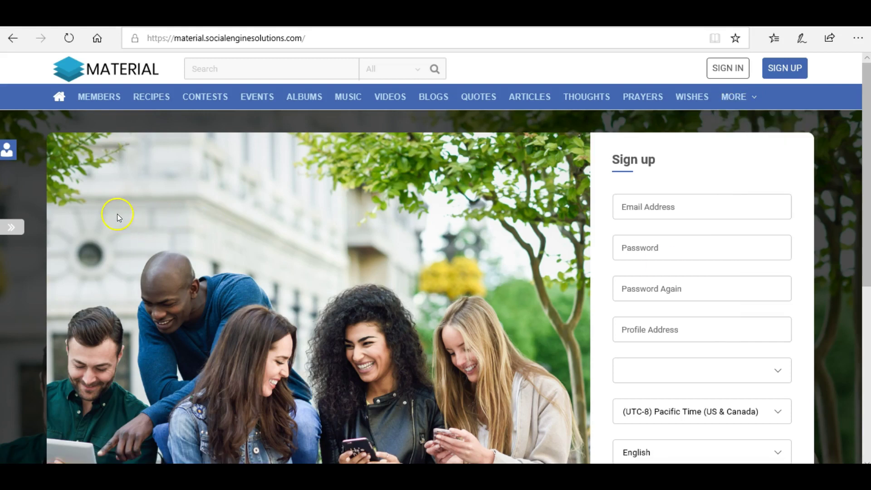
scroll(116, 216, "down", 2)
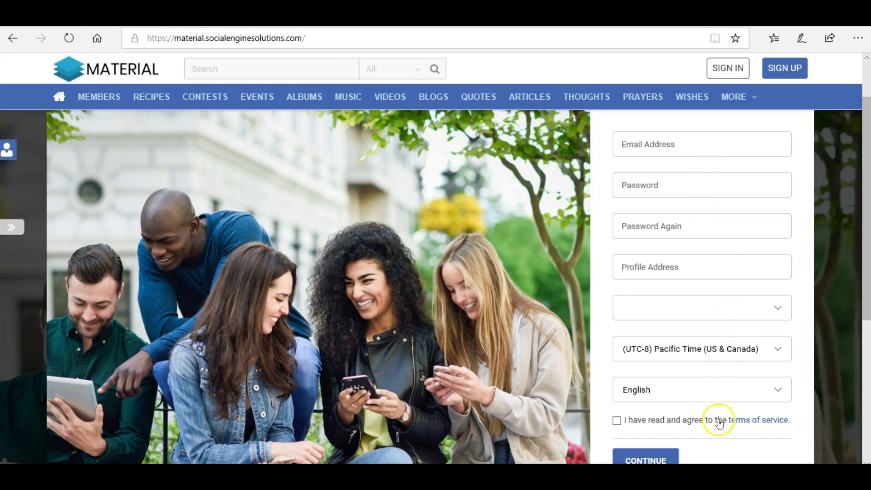
scroll(658, 412, "down", 4)
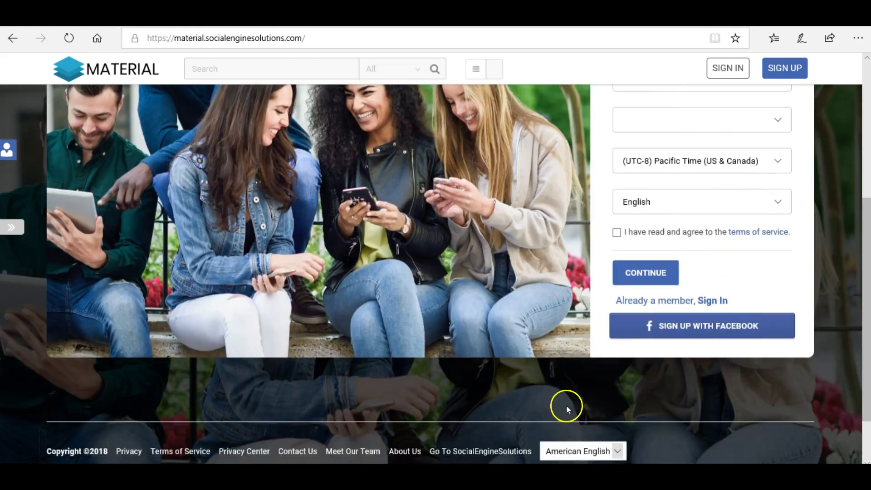
scroll(563, 405, "down", 2)
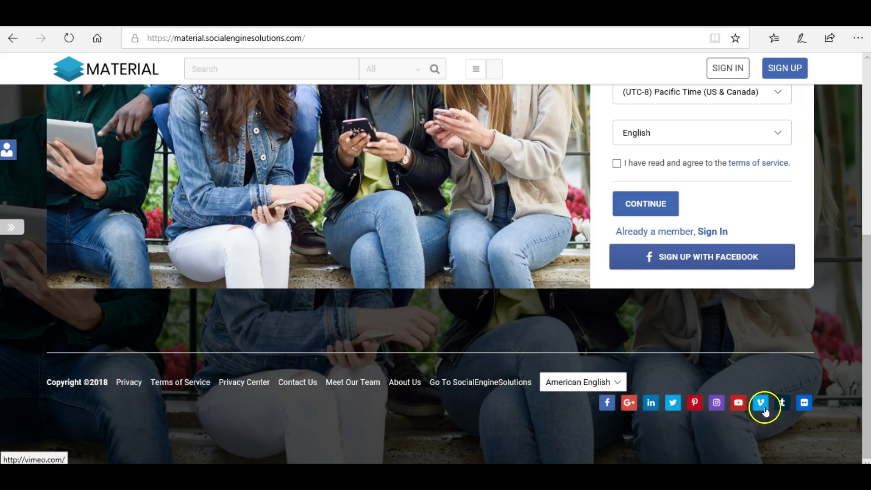
left_click(575, 384)
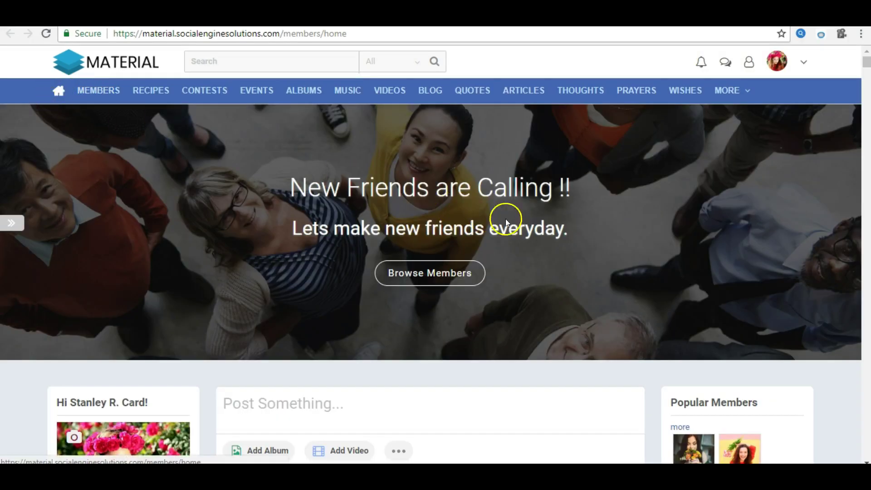
- Look through the signed-in member home page, from the banner and activity feed down to the footer
scroll(318, 159, "down", 1)
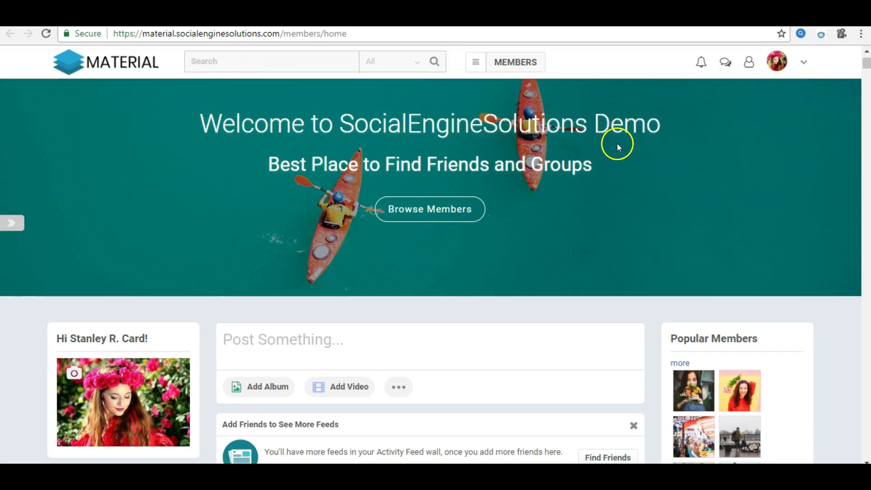
scroll(480, 213, "down", 20)
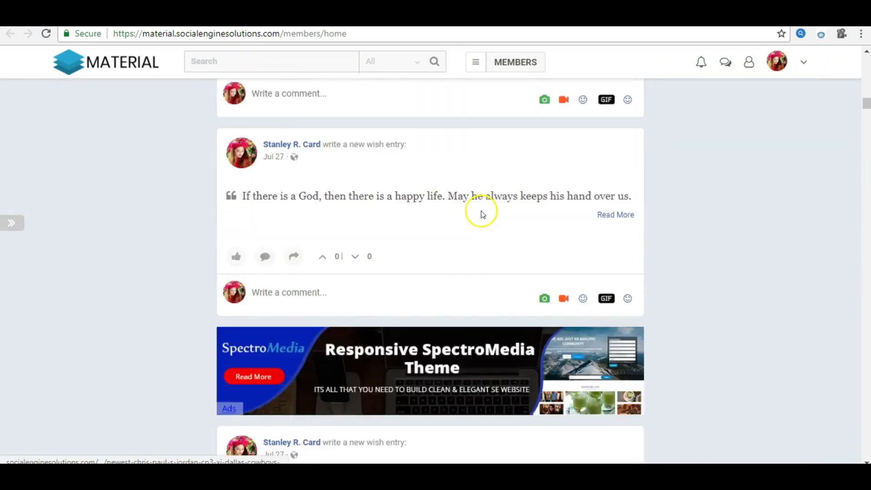
scroll(520, 216, "down", 15)
scroll(520, 216, "down", 10)
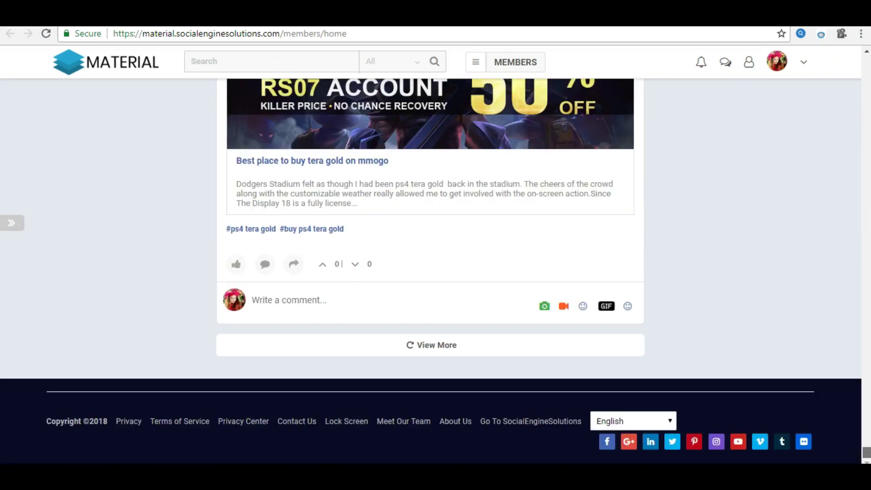